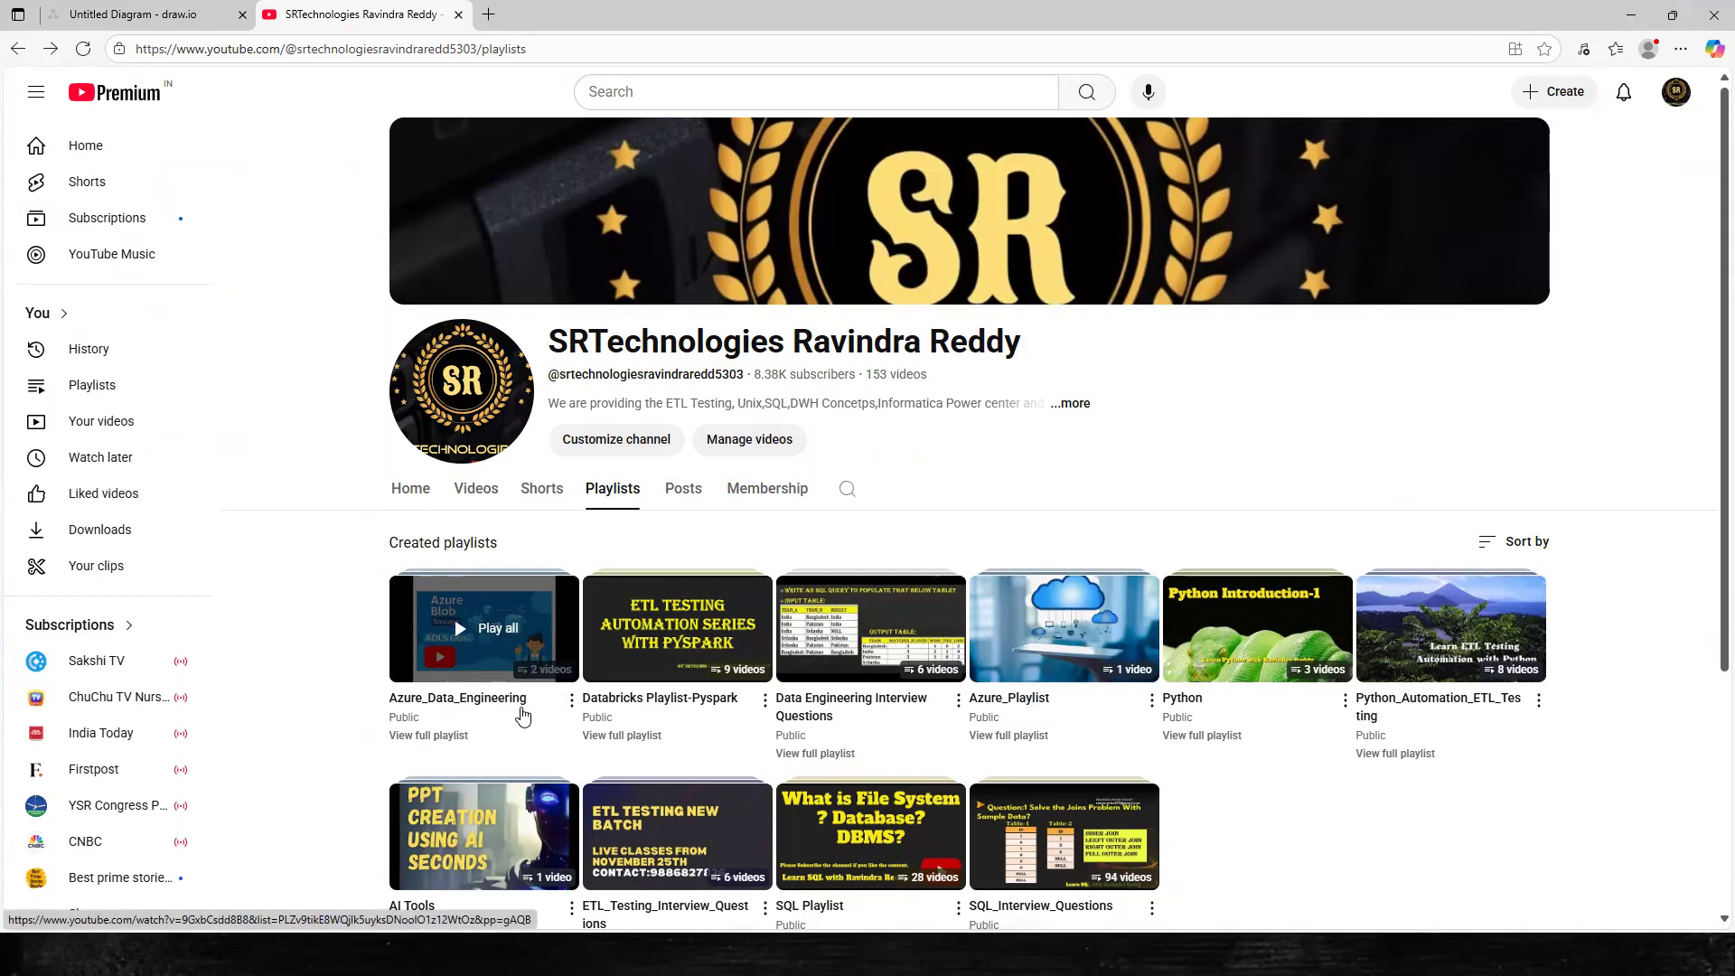
# Open portal.azure.com in a new browser tab and look over all existing Azure resources
pyautogui.click(488, 14)
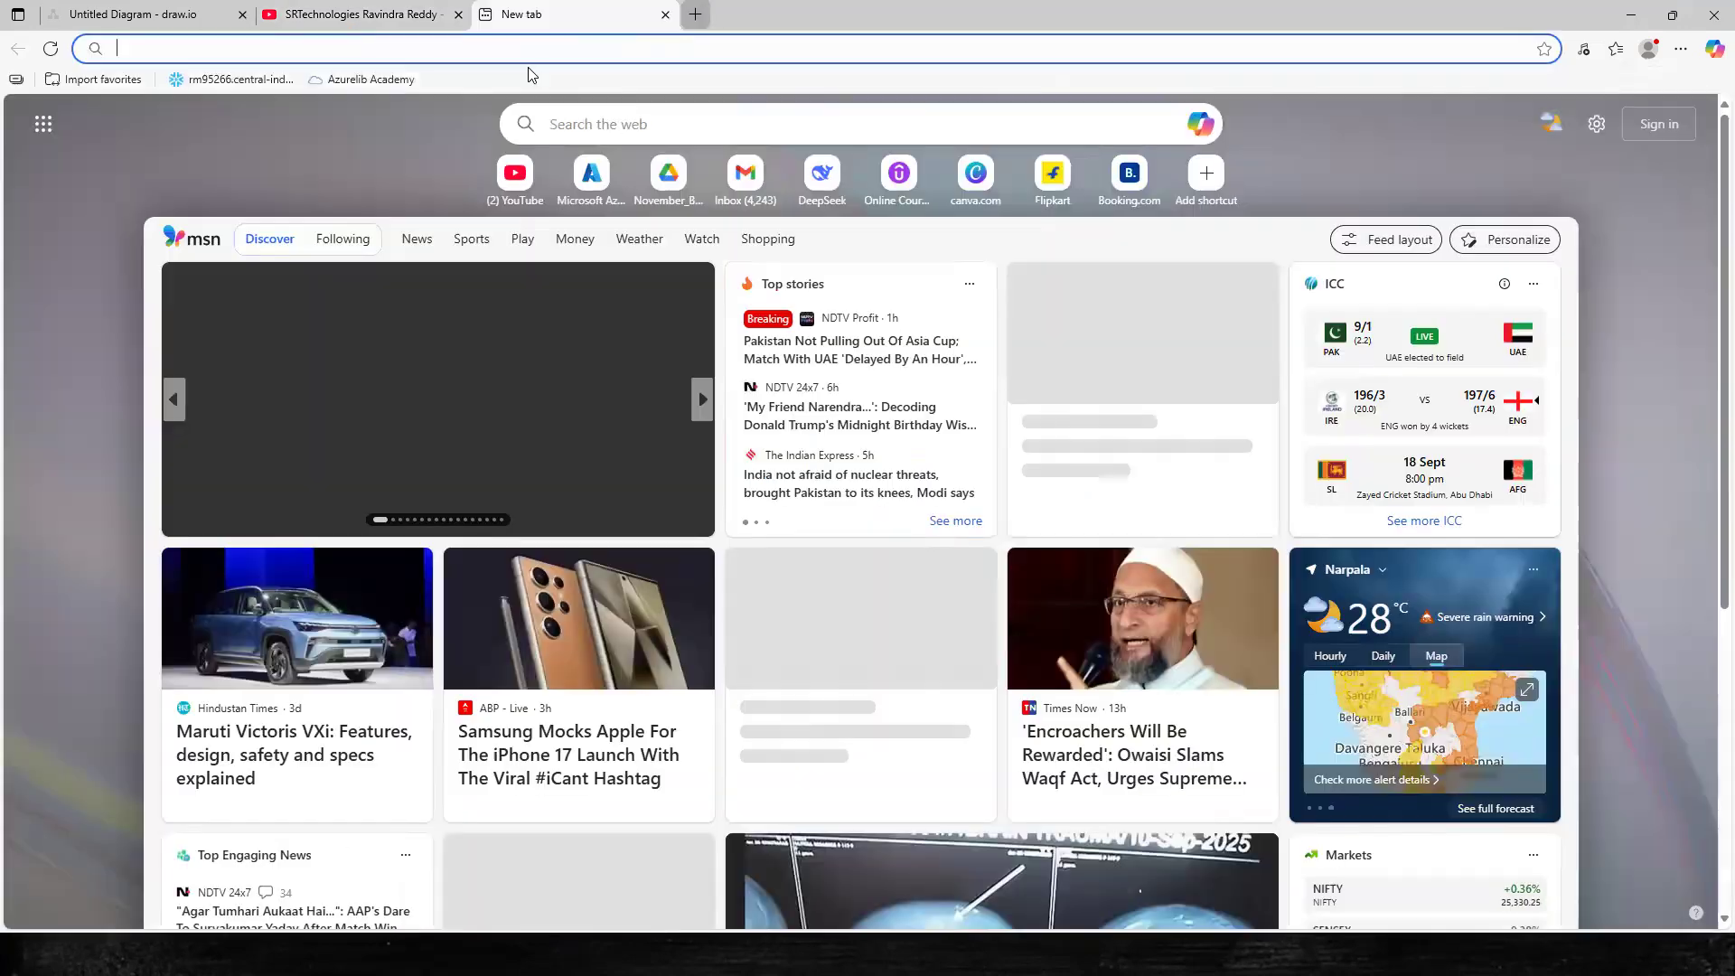
pyautogui.write('portal.azure.com')
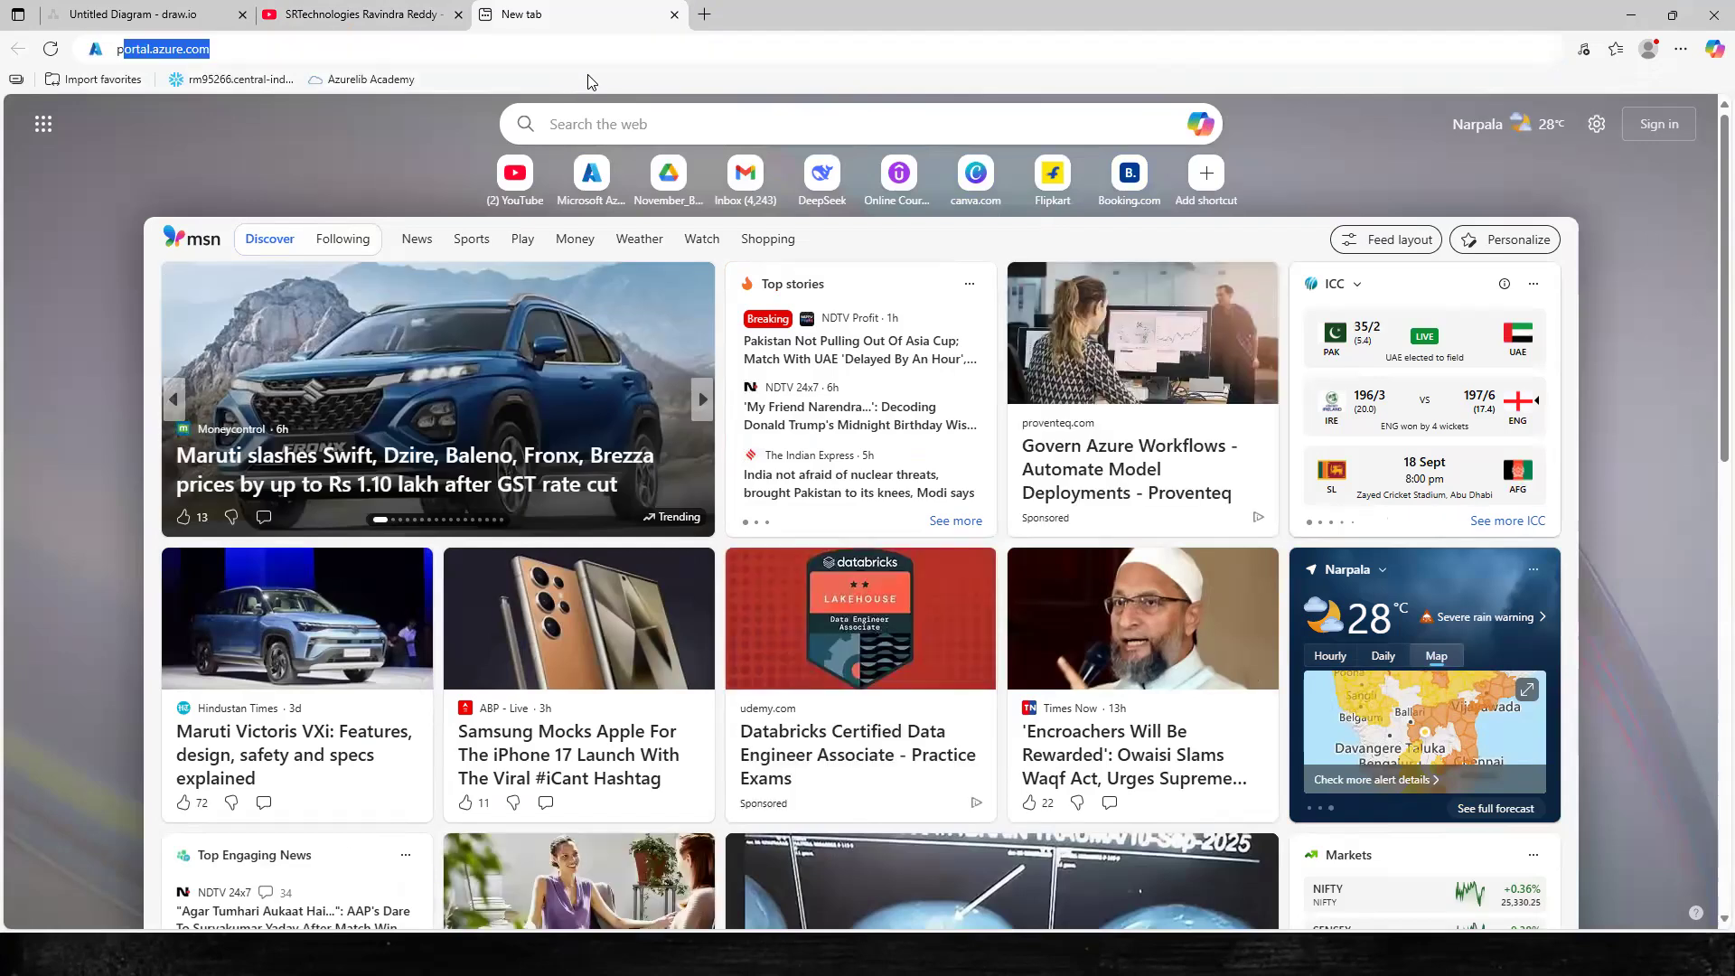
pyautogui.press('Return')
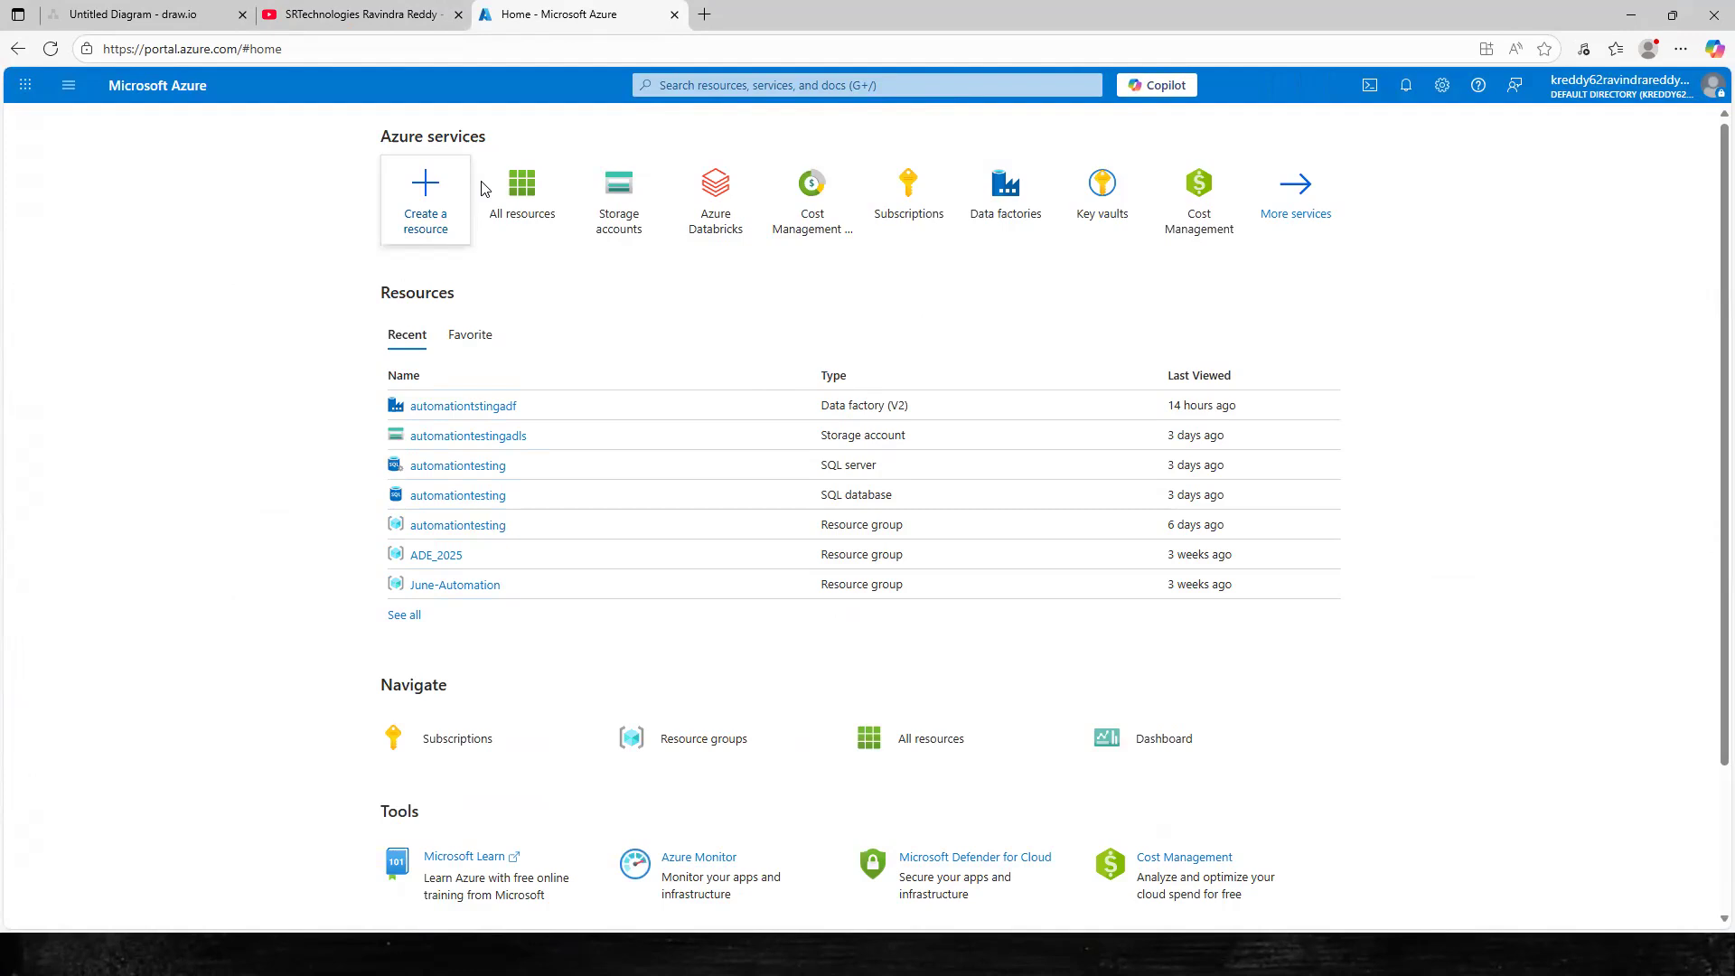
pyautogui.click(529, 195)
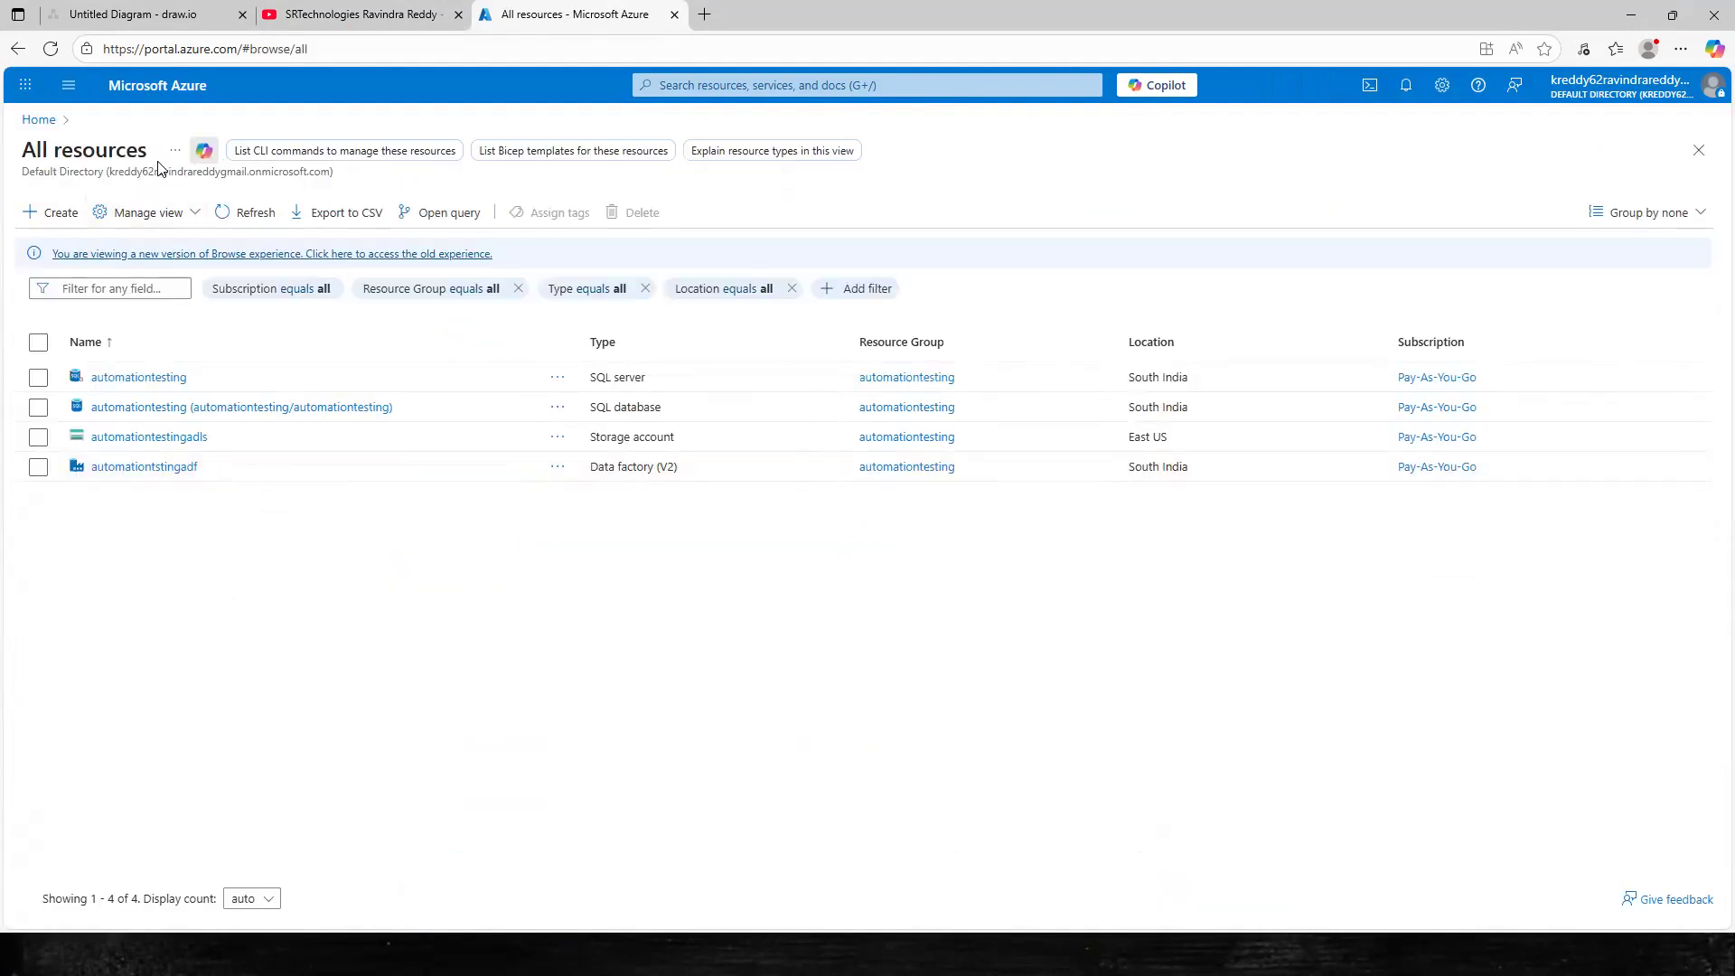
pyautogui.click(39, 121)
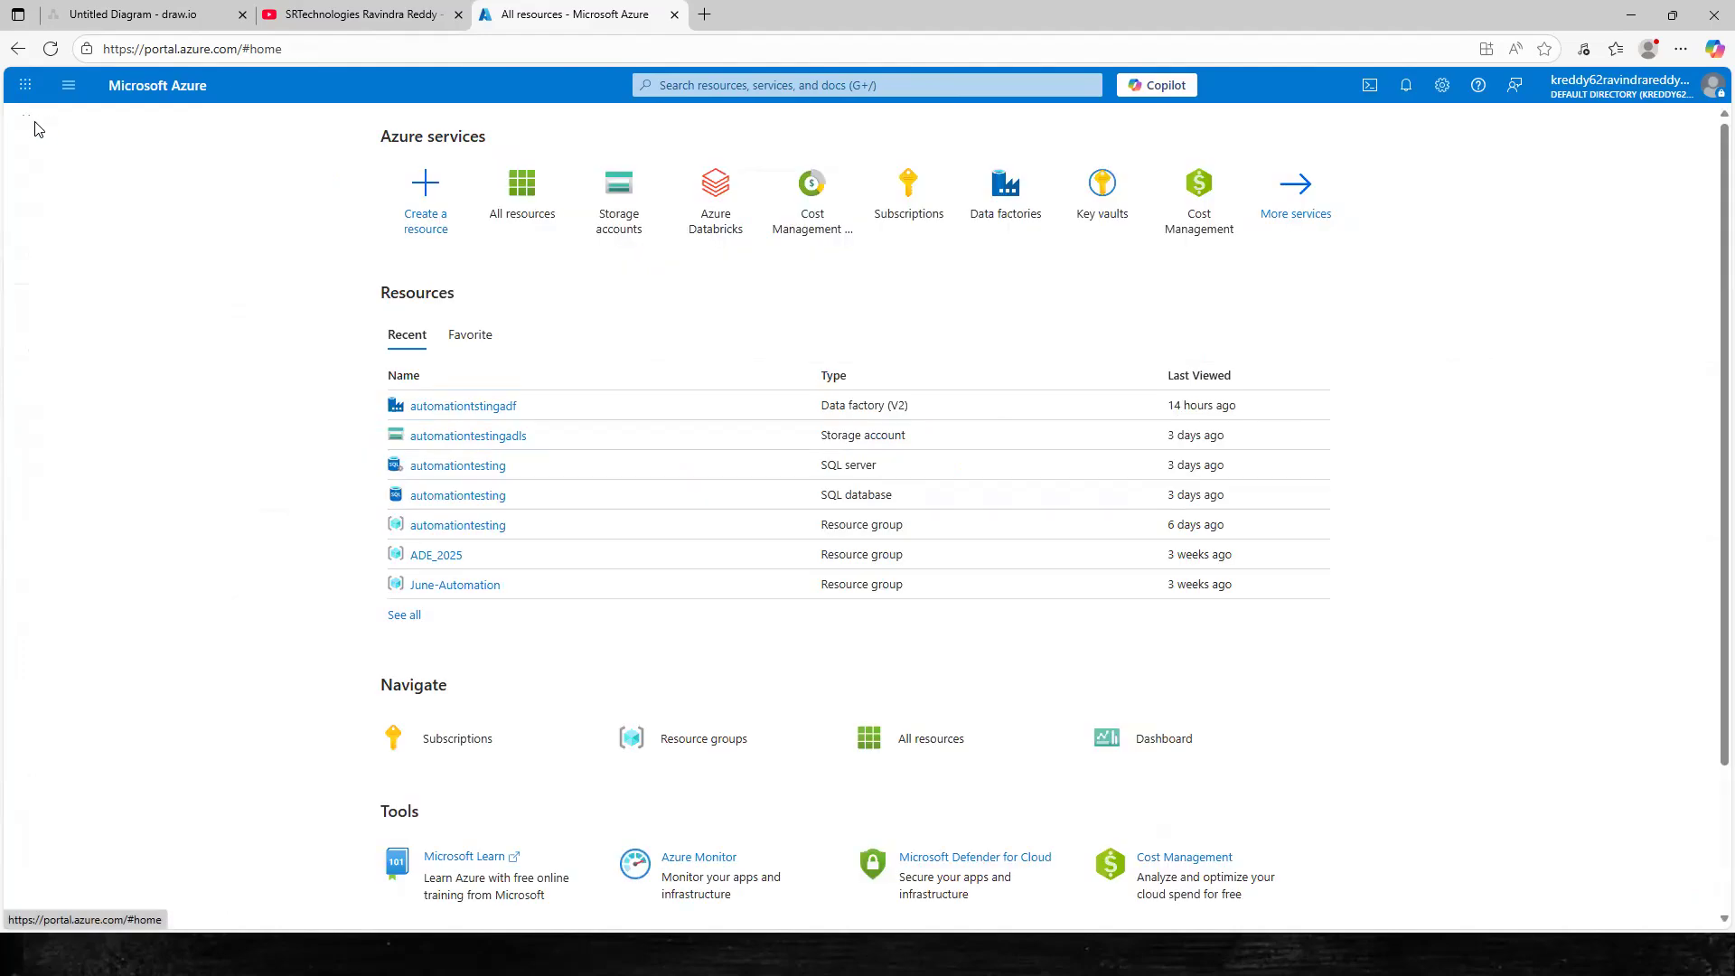
# Find Microsoft's Data Factory service in the marketplace by searching for "data factory" and start creating an instance of it
pyautogui.click(67, 85)
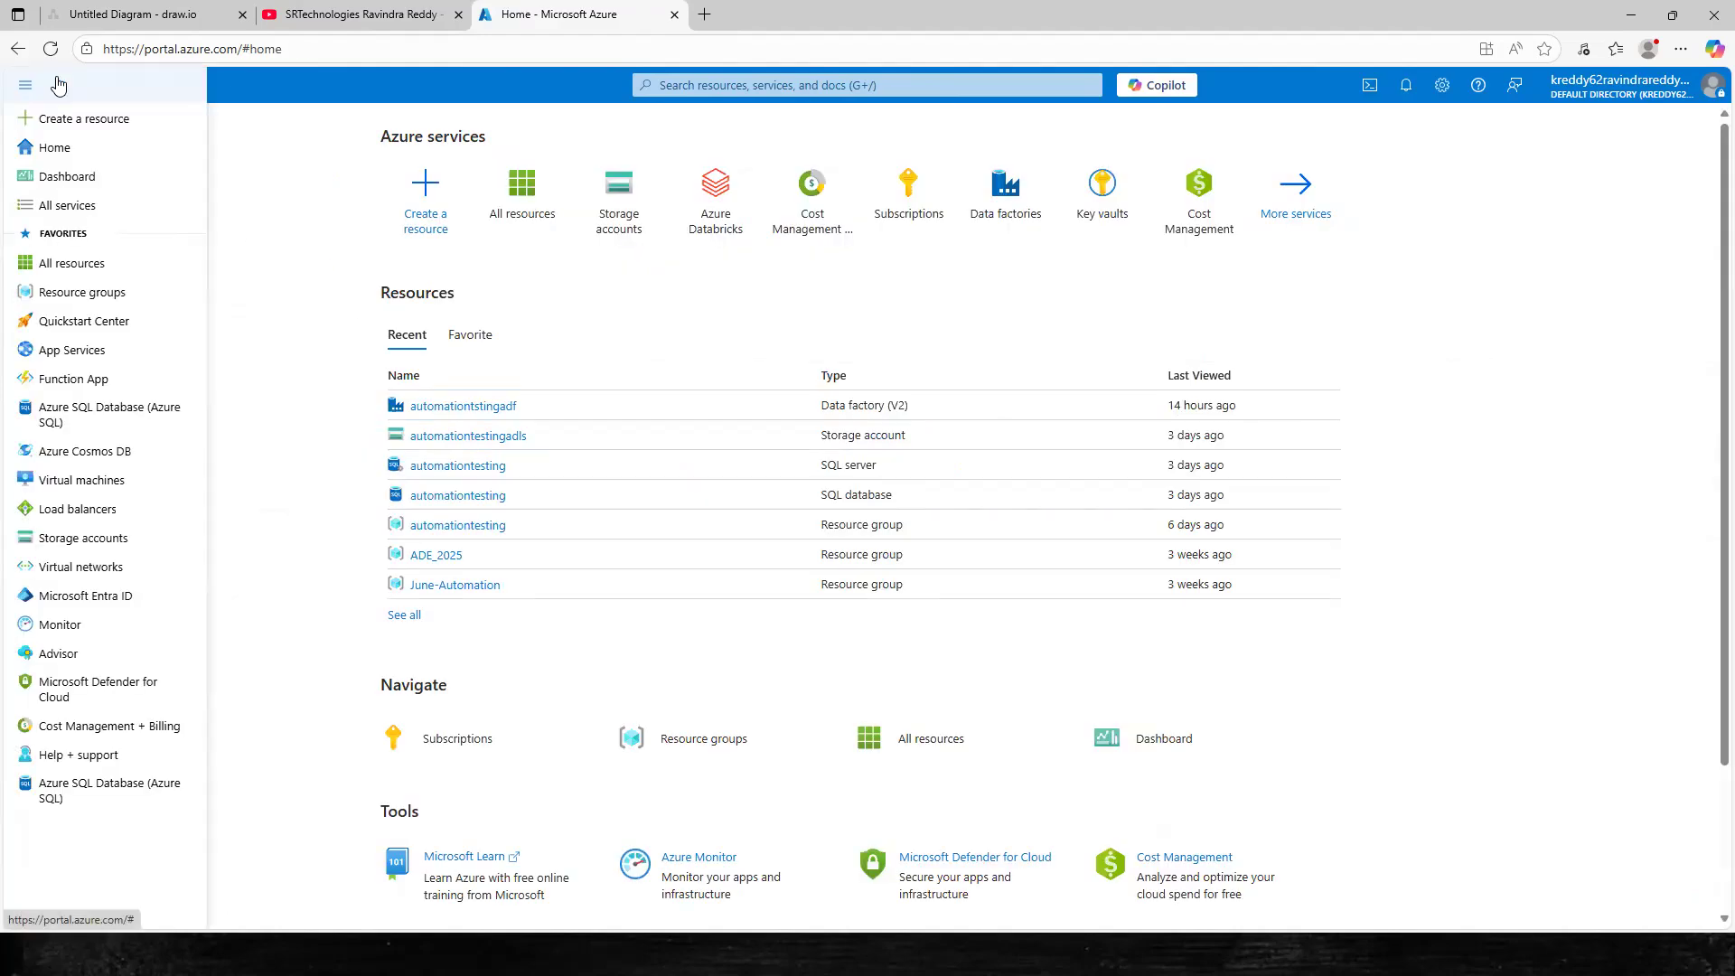
pyautogui.click(83, 121)
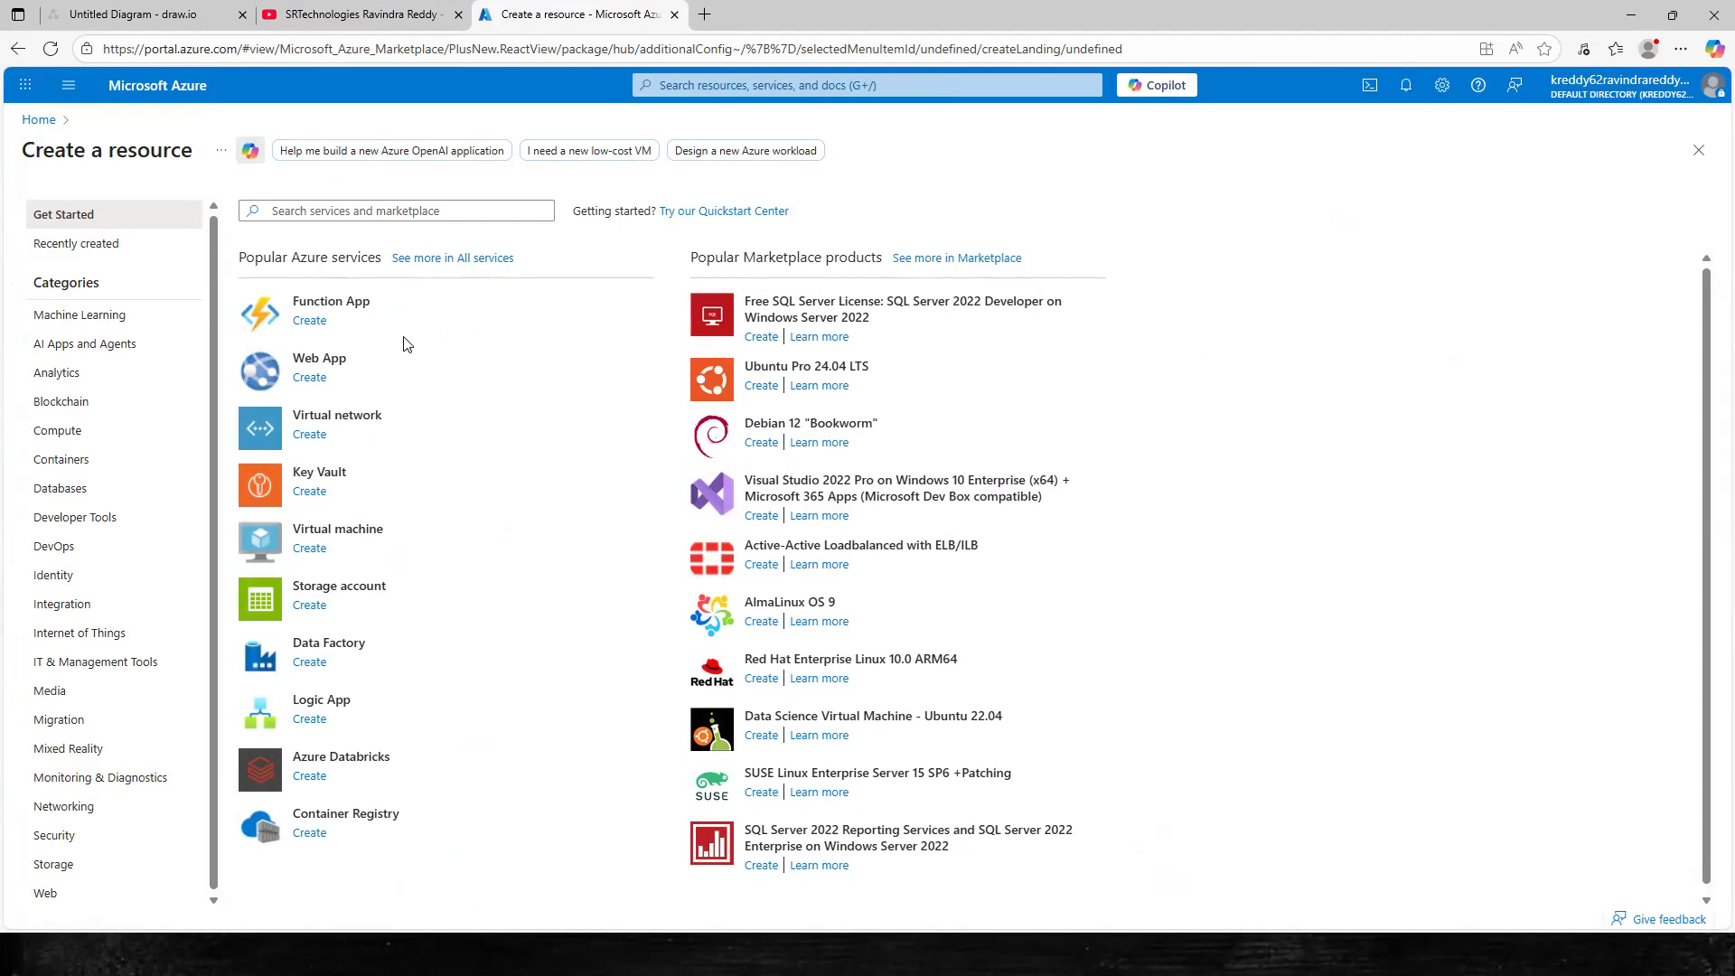
pyautogui.click(333, 219)
pyautogui.write('data')
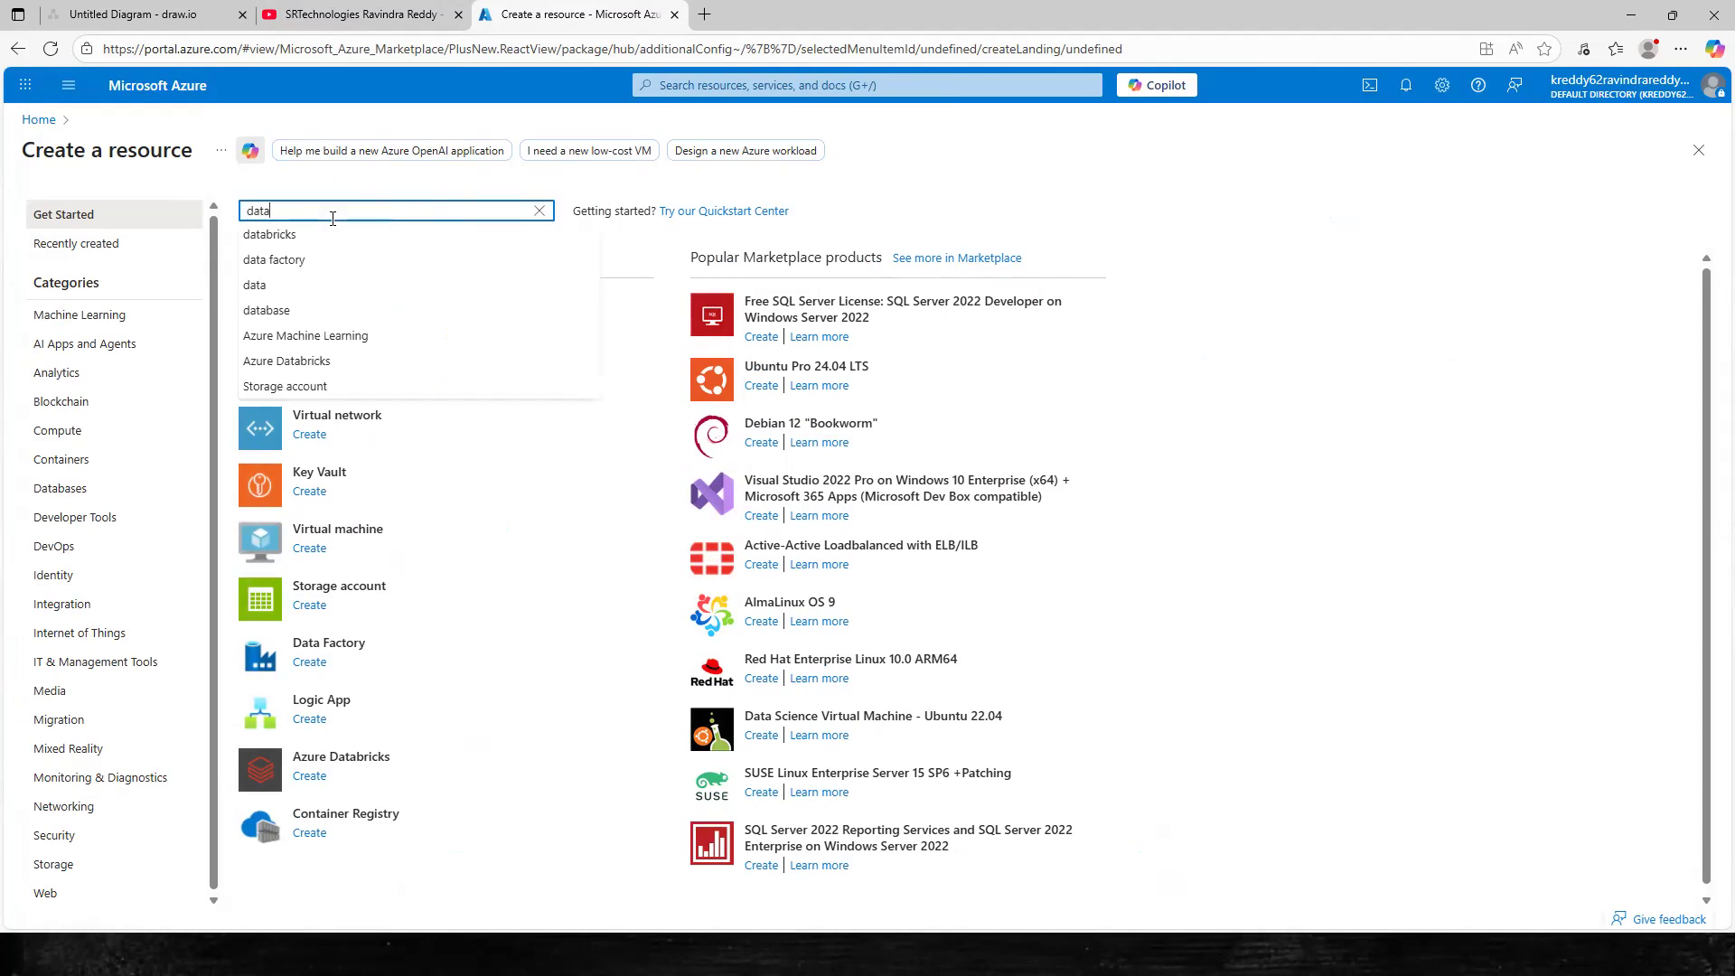
pyautogui.click(276, 261)
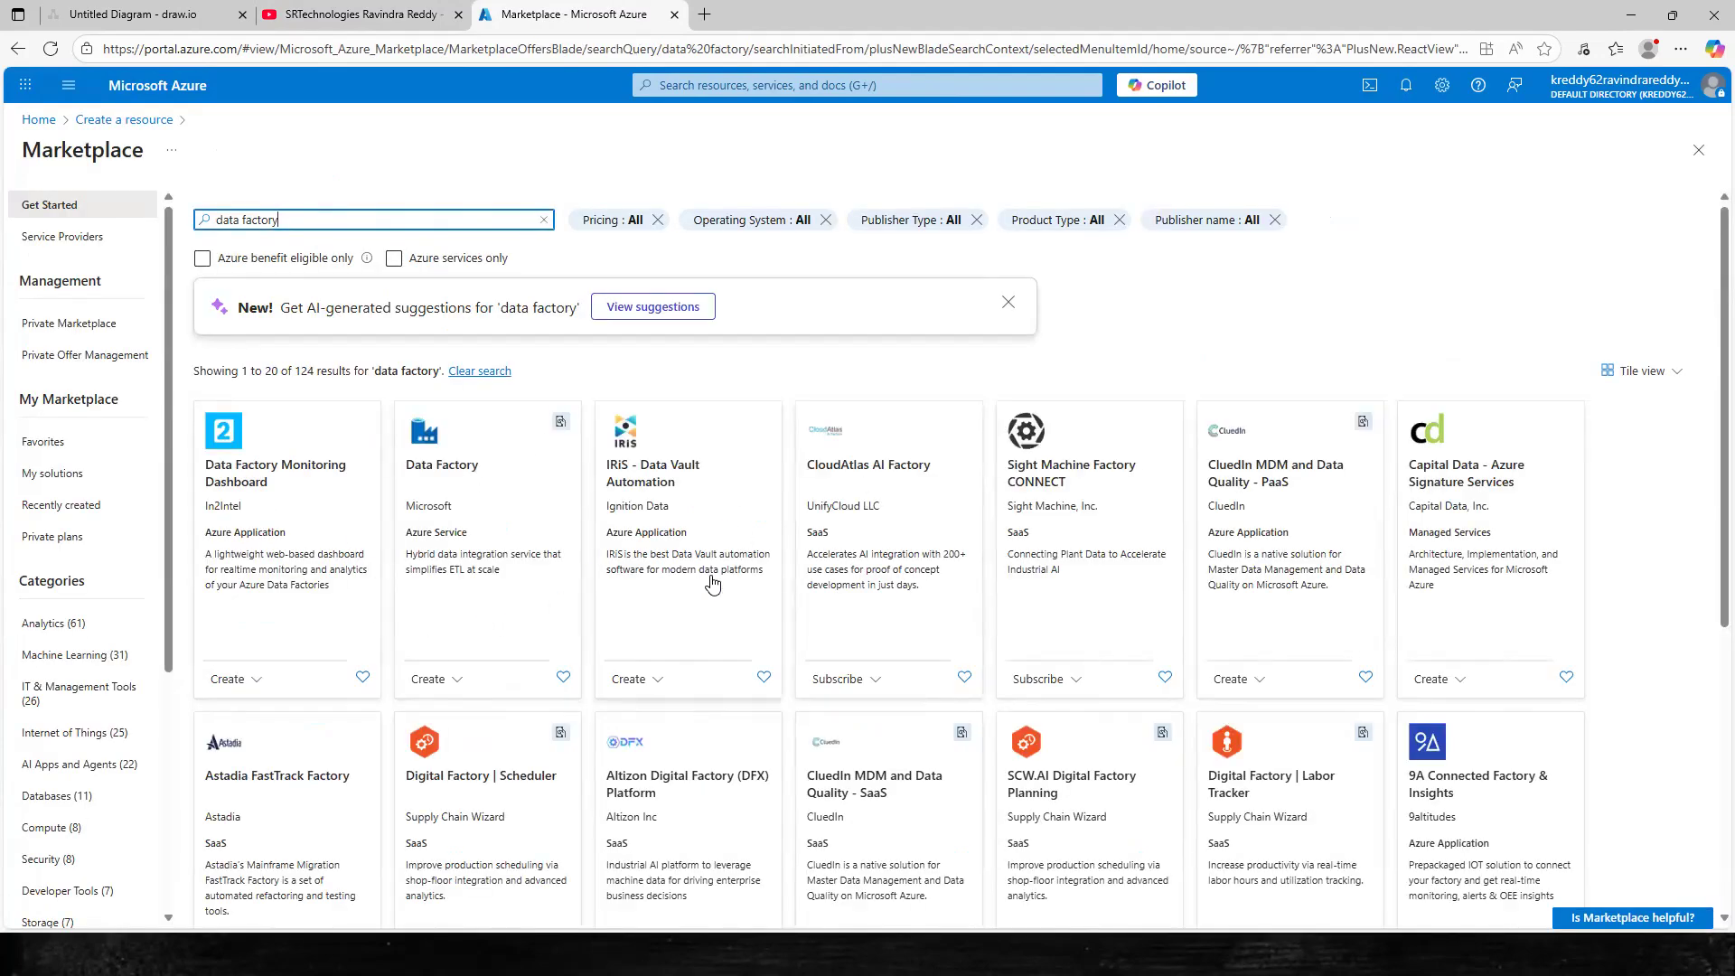
pyautogui.click(439, 443)
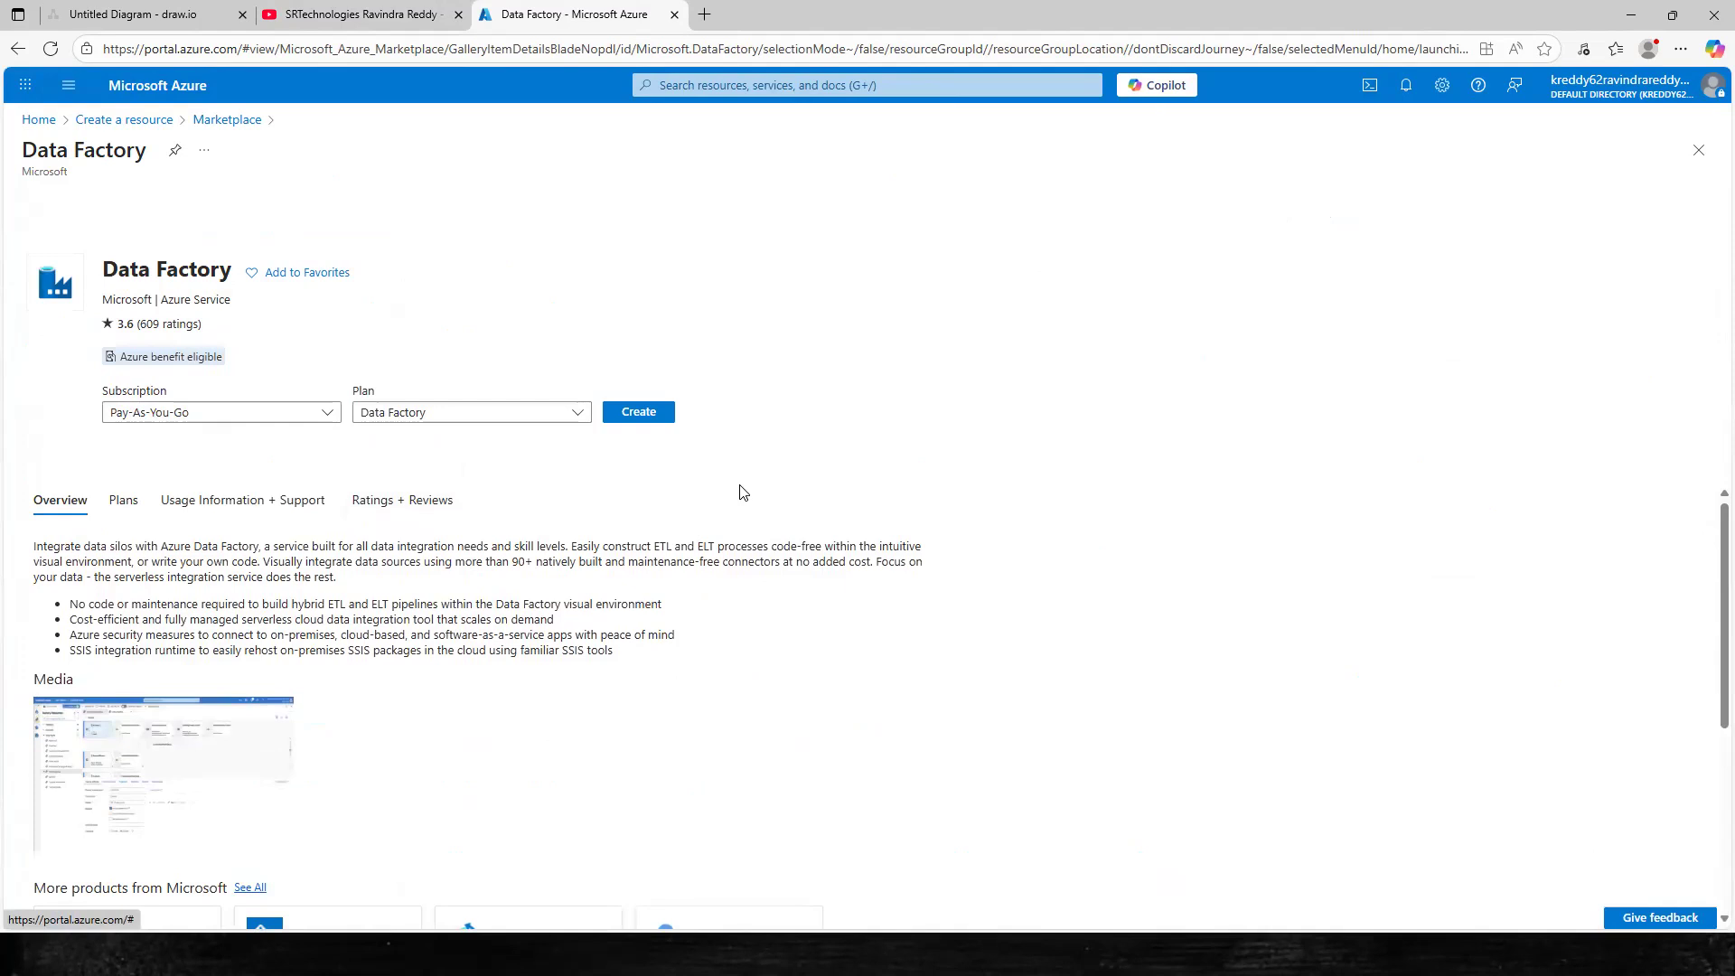
pyautogui.click(630, 413)
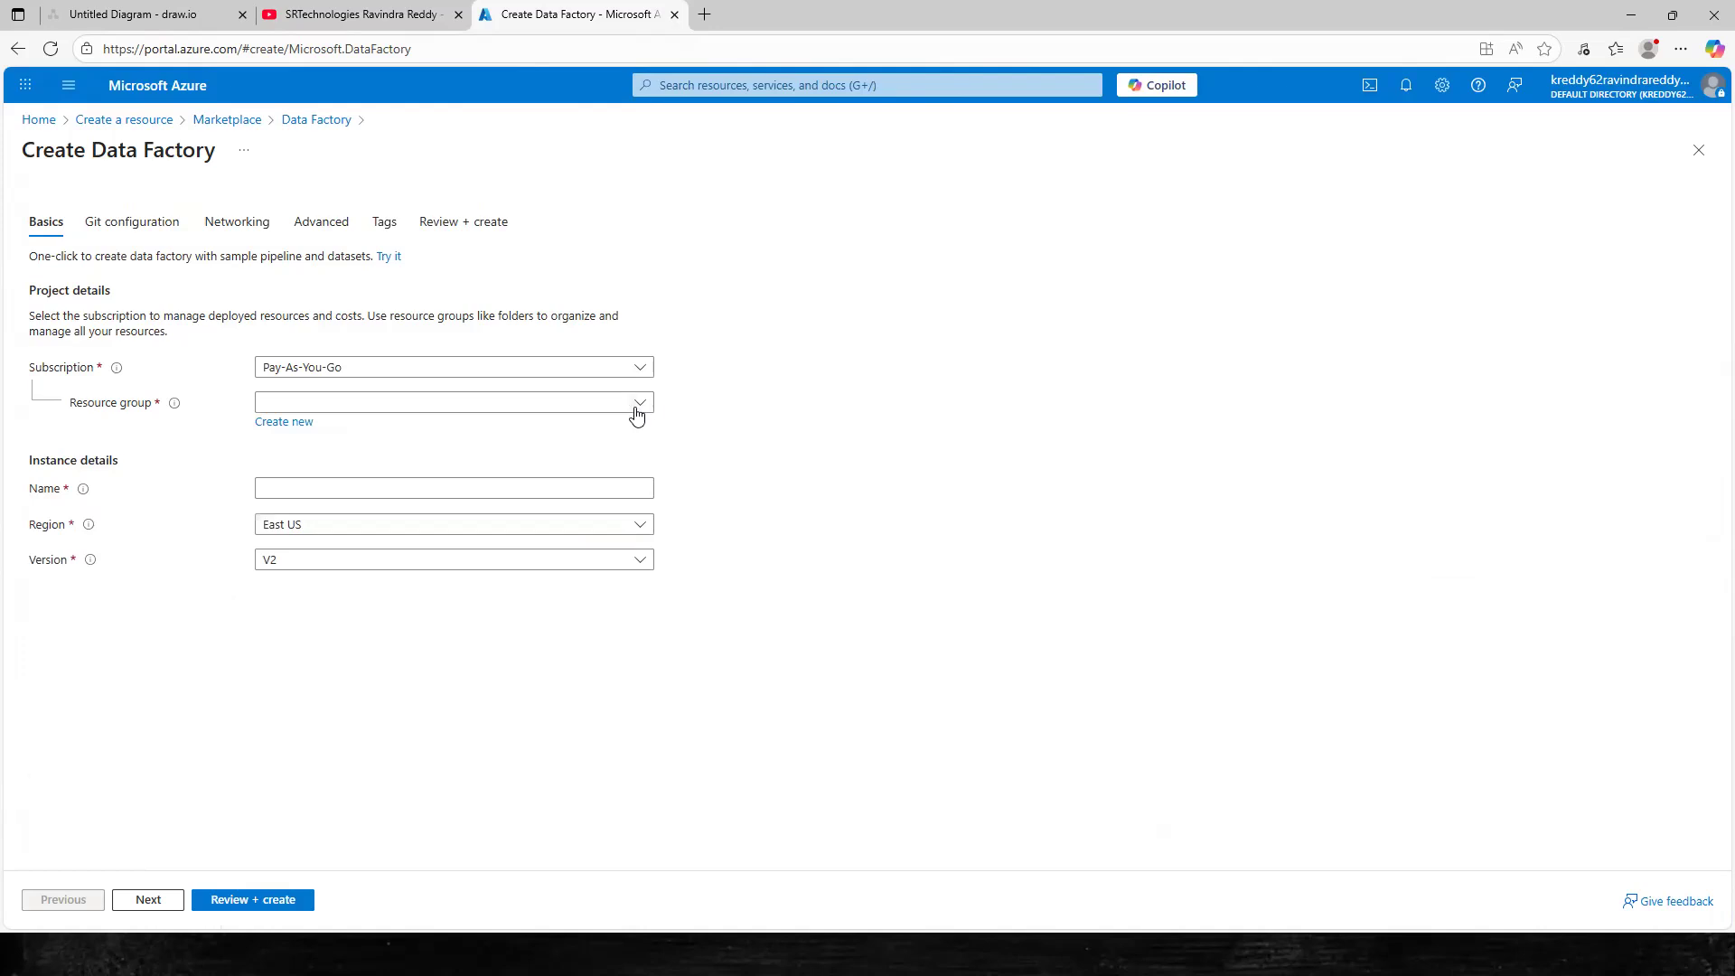
# Create a new resource group named azuredataengineering2025 for the data factory
pyautogui.click(633, 408)
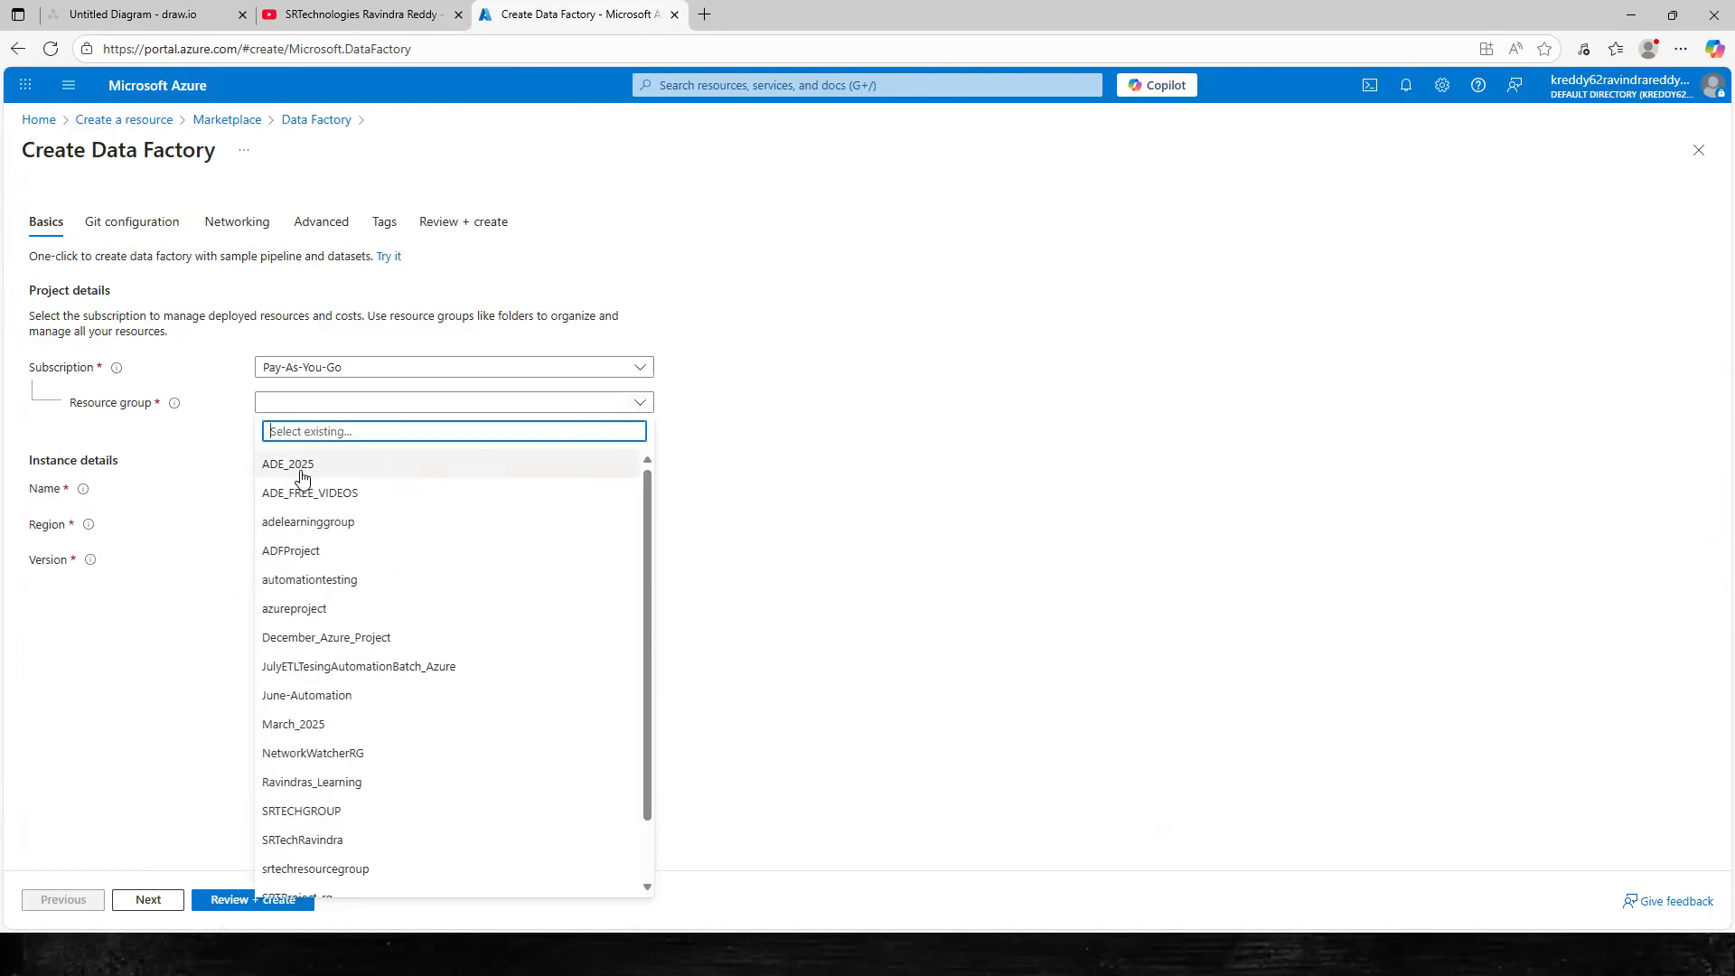
pyautogui.click(663, 457)
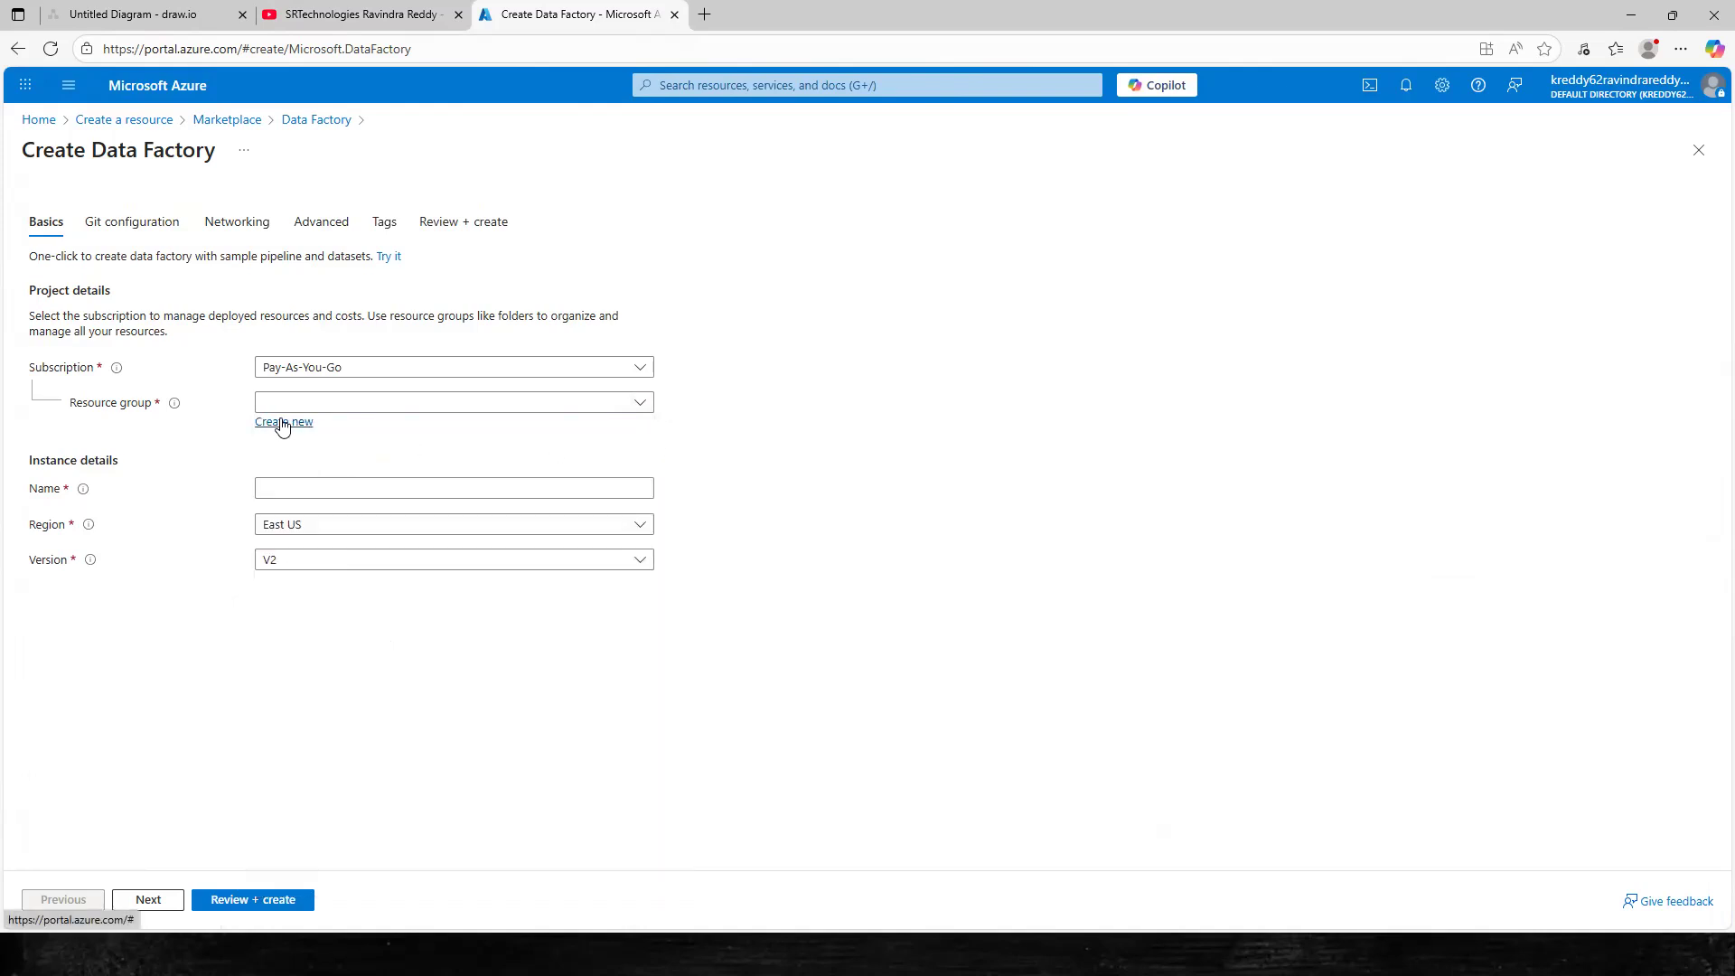
pyautogui.click(283, 422)
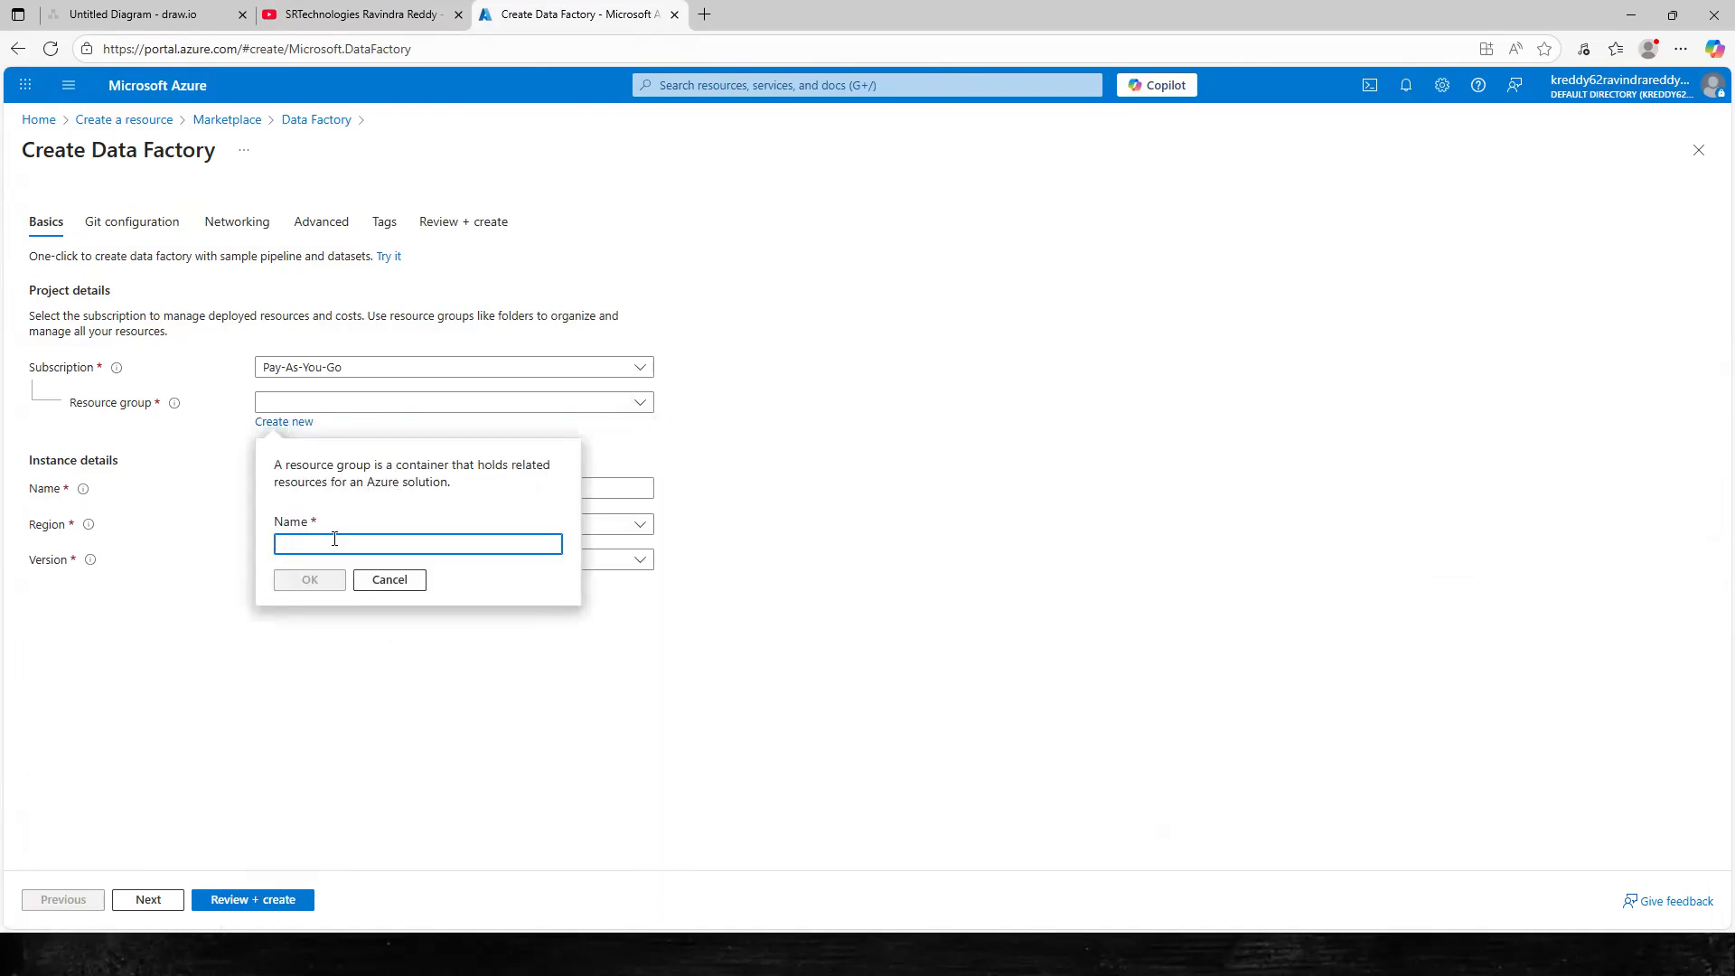
pyautogui.write('r')
pyautogui.press('BackSpace')
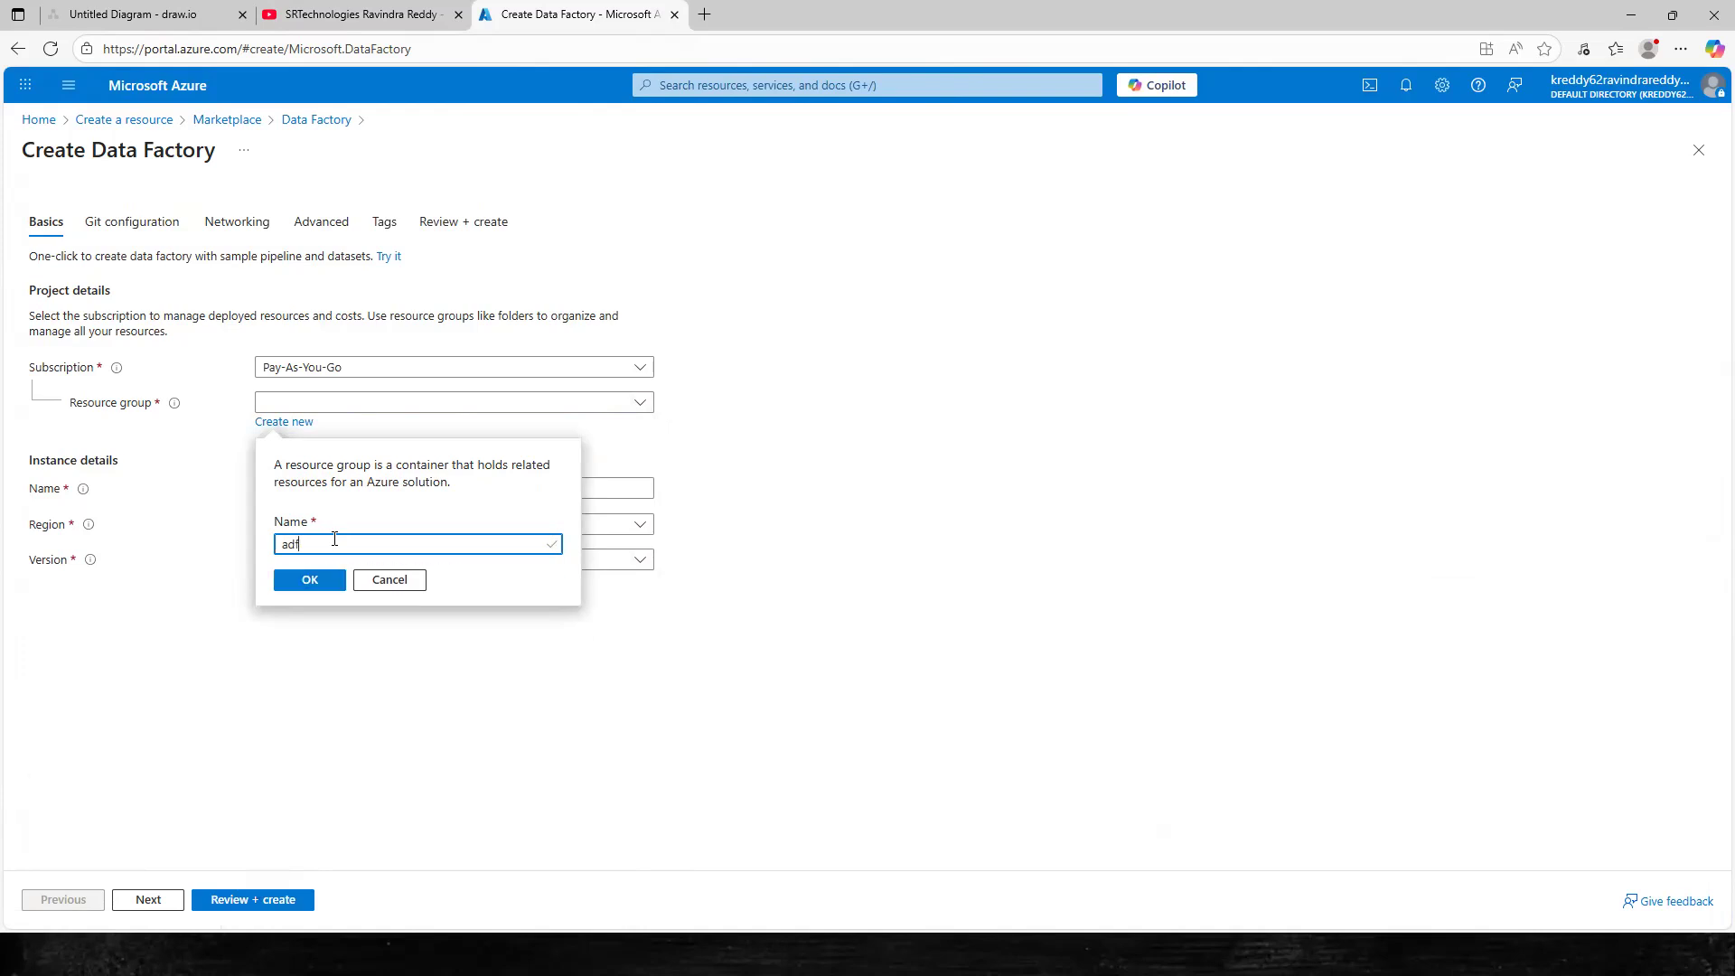
pyautogui.write('f_')
pyautogui.press('BackSpace')
pyautogui.press('BackSpace')
pyautogui.write('Azureata')
pyautogui.write('engineering205')
pyautogui.write('25')
pyautogui.click(310, 585)
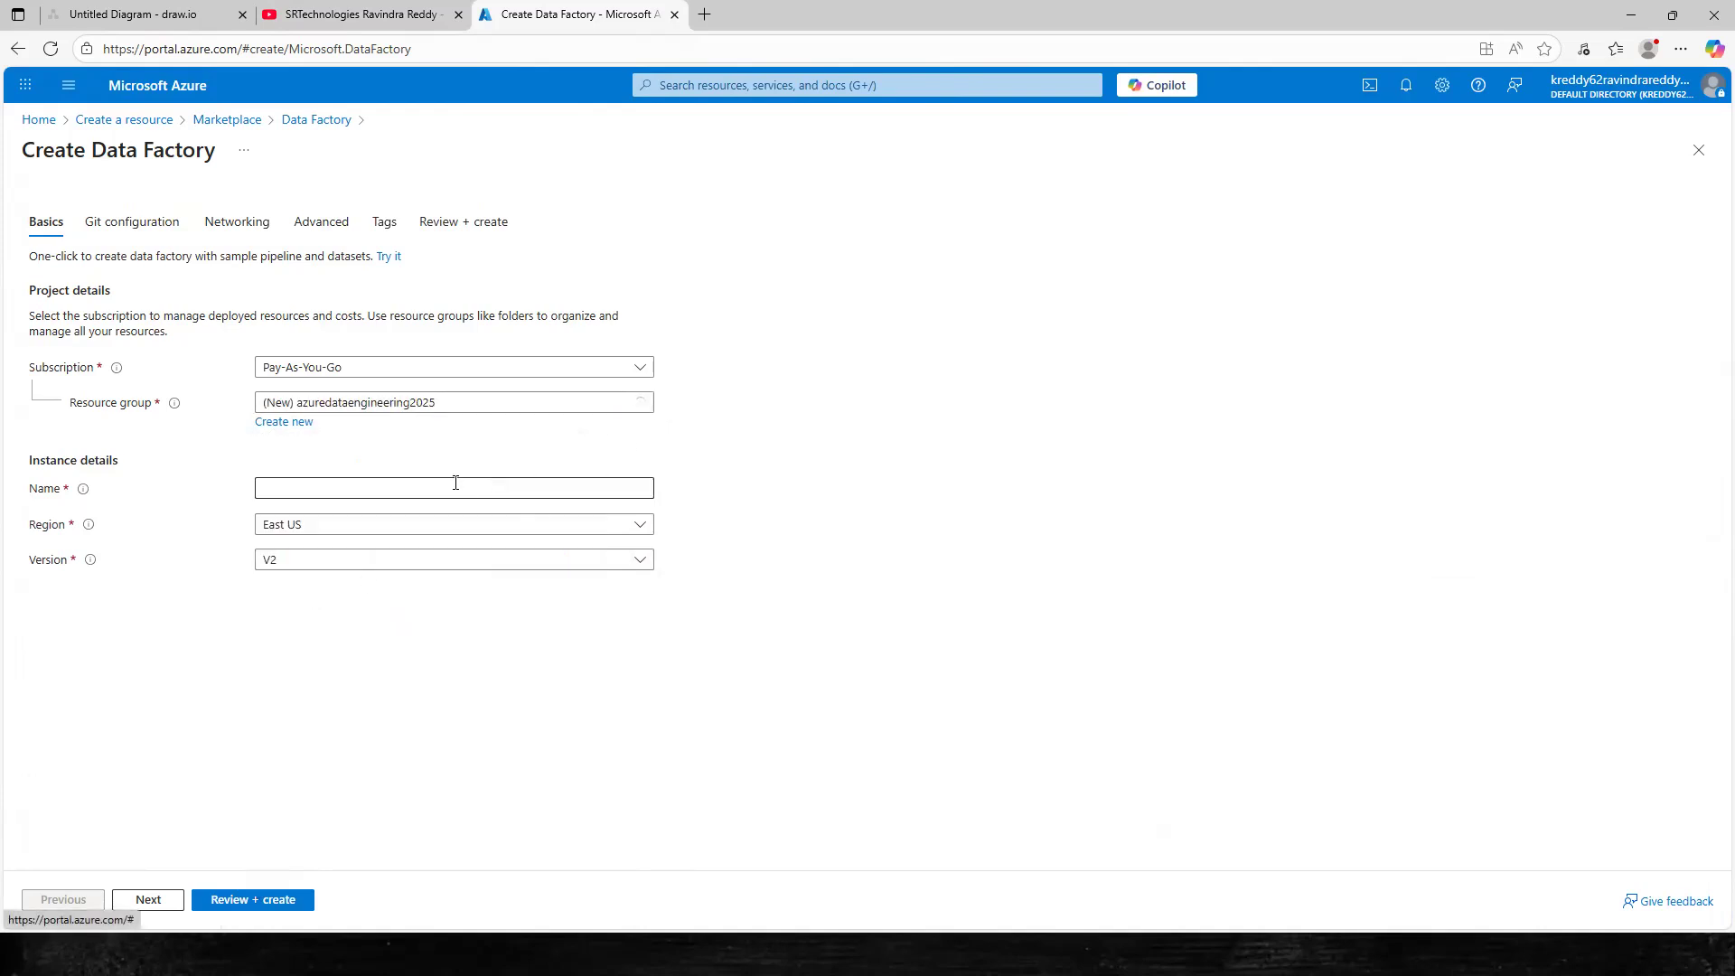
# Enter azuredataengineeringadf_2025 as the data factory's name and read the name validation messages
pyautogui.click(430, 488)
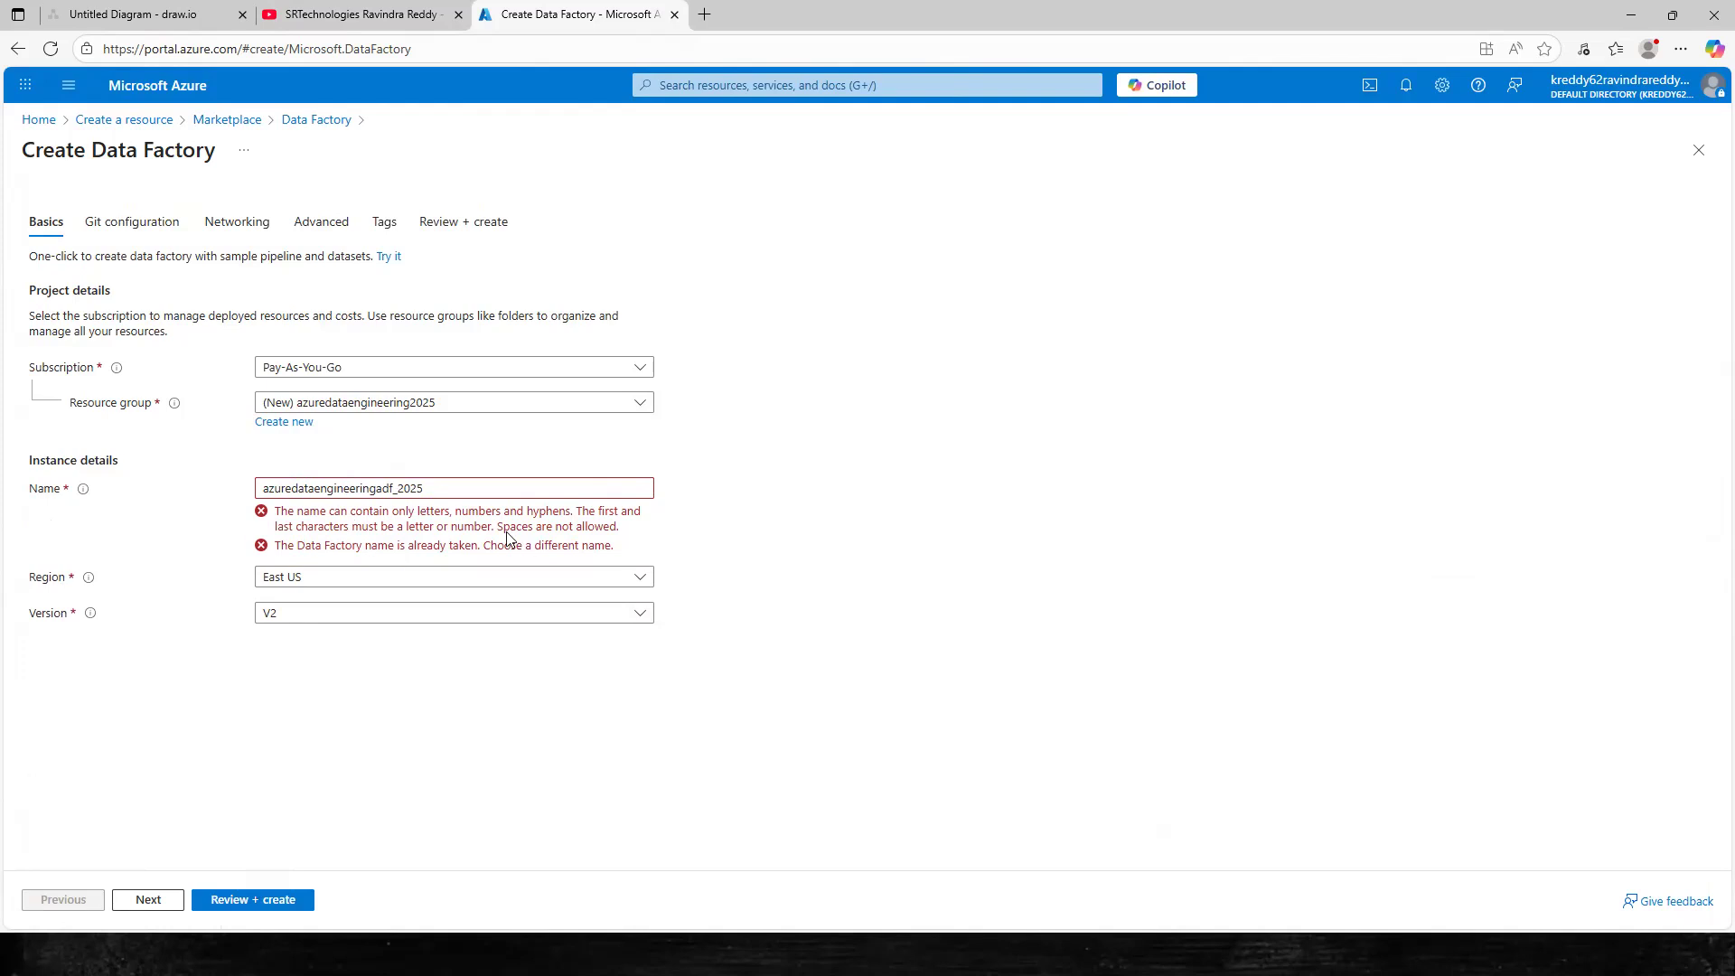
pyautogui.moveTo(389, 543); pyautogui.dragTo(276, 546)
pyautogui.click(284, 548)
pyautogui.click(322, 489)
pyautogui.doubleClick(322, 489)
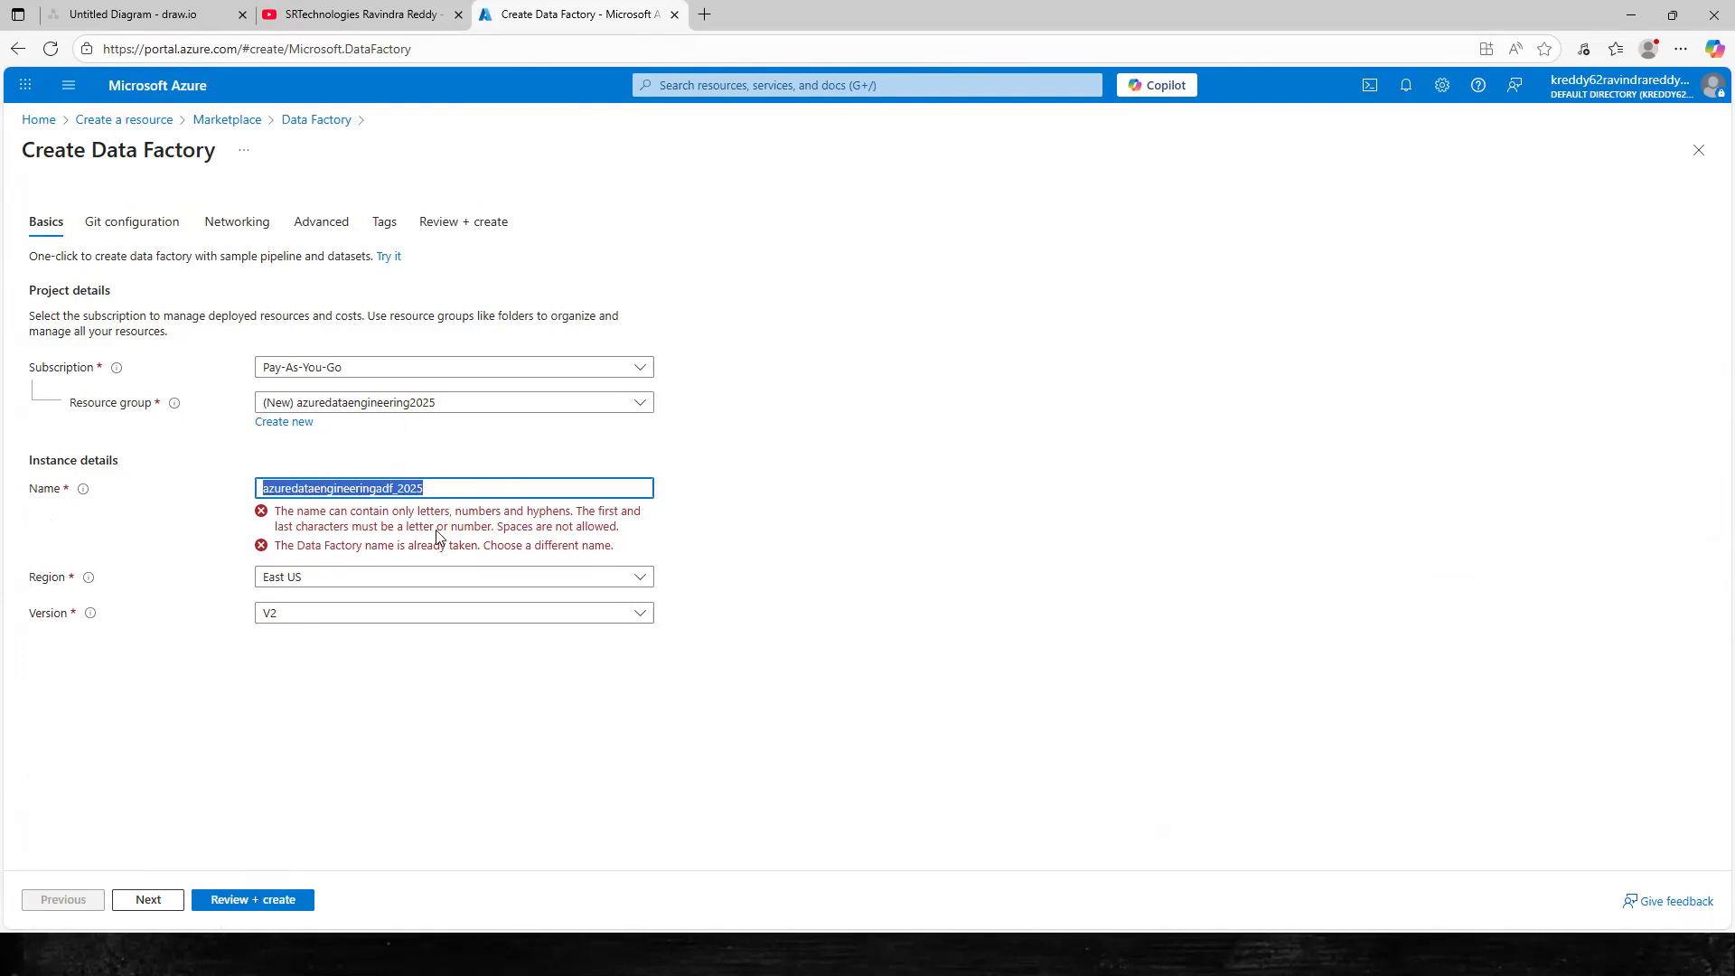
pyautogui.moveTo(279, 546); pyautogui.dragTo(612, 557)
pyautogui.click(760, 549)
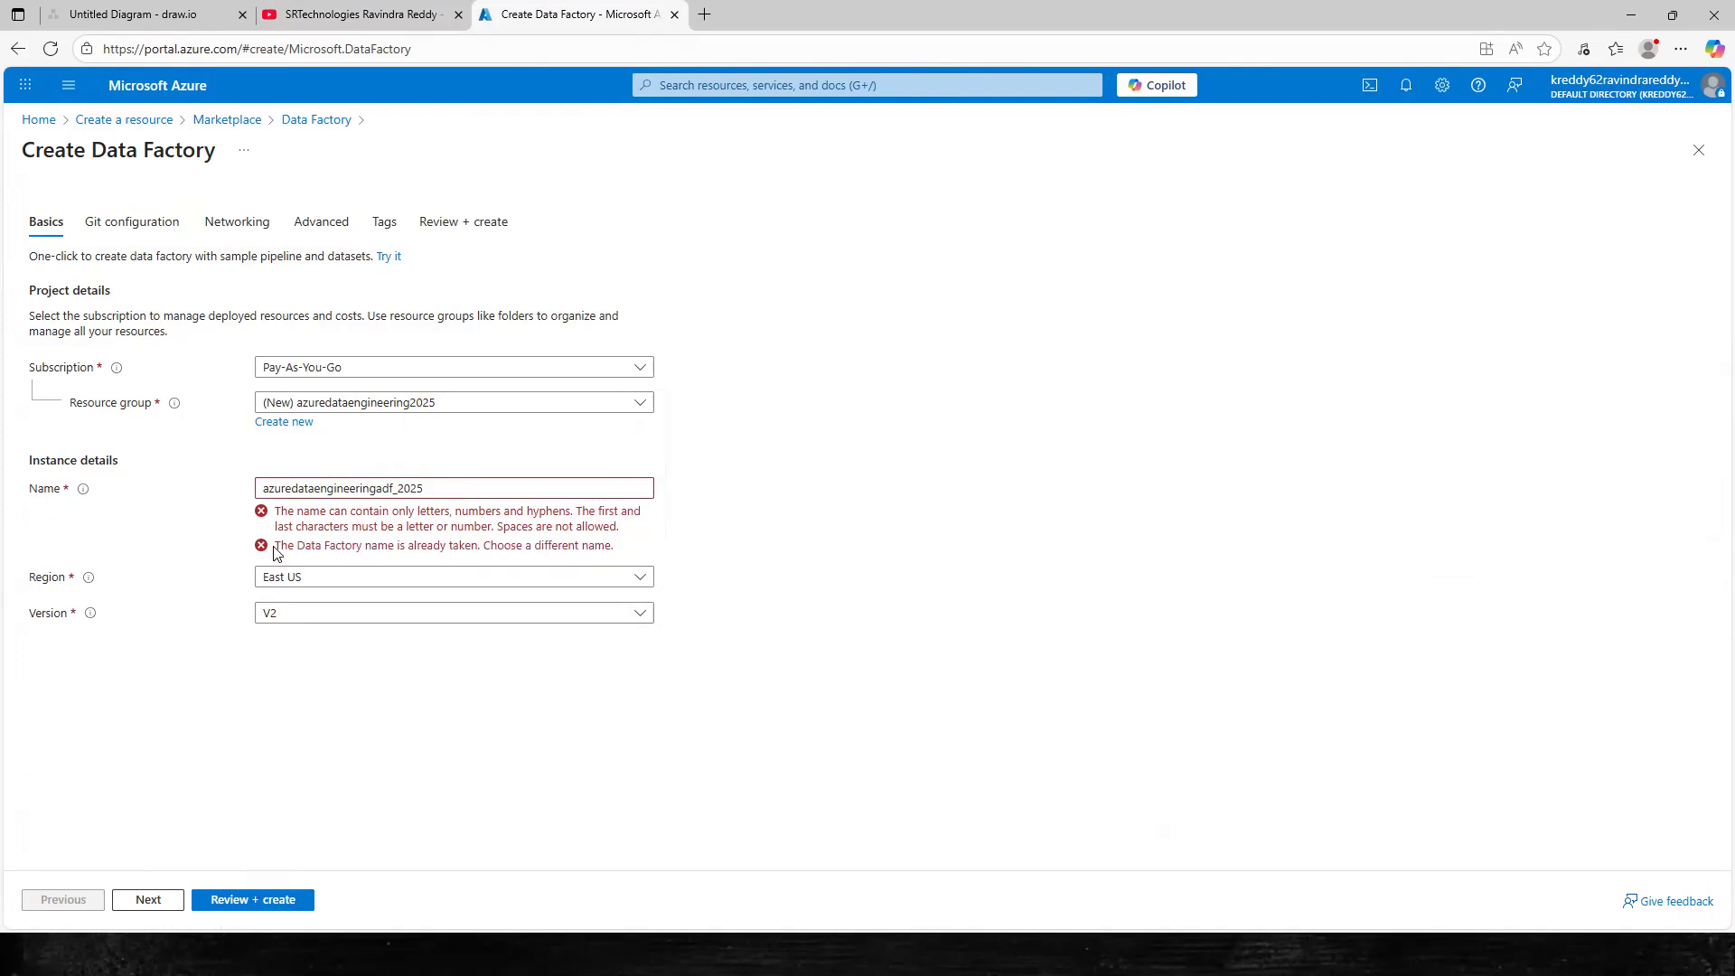
pyautogui.moveTo(276, 547); pyautogui.dragTo(610, 560)
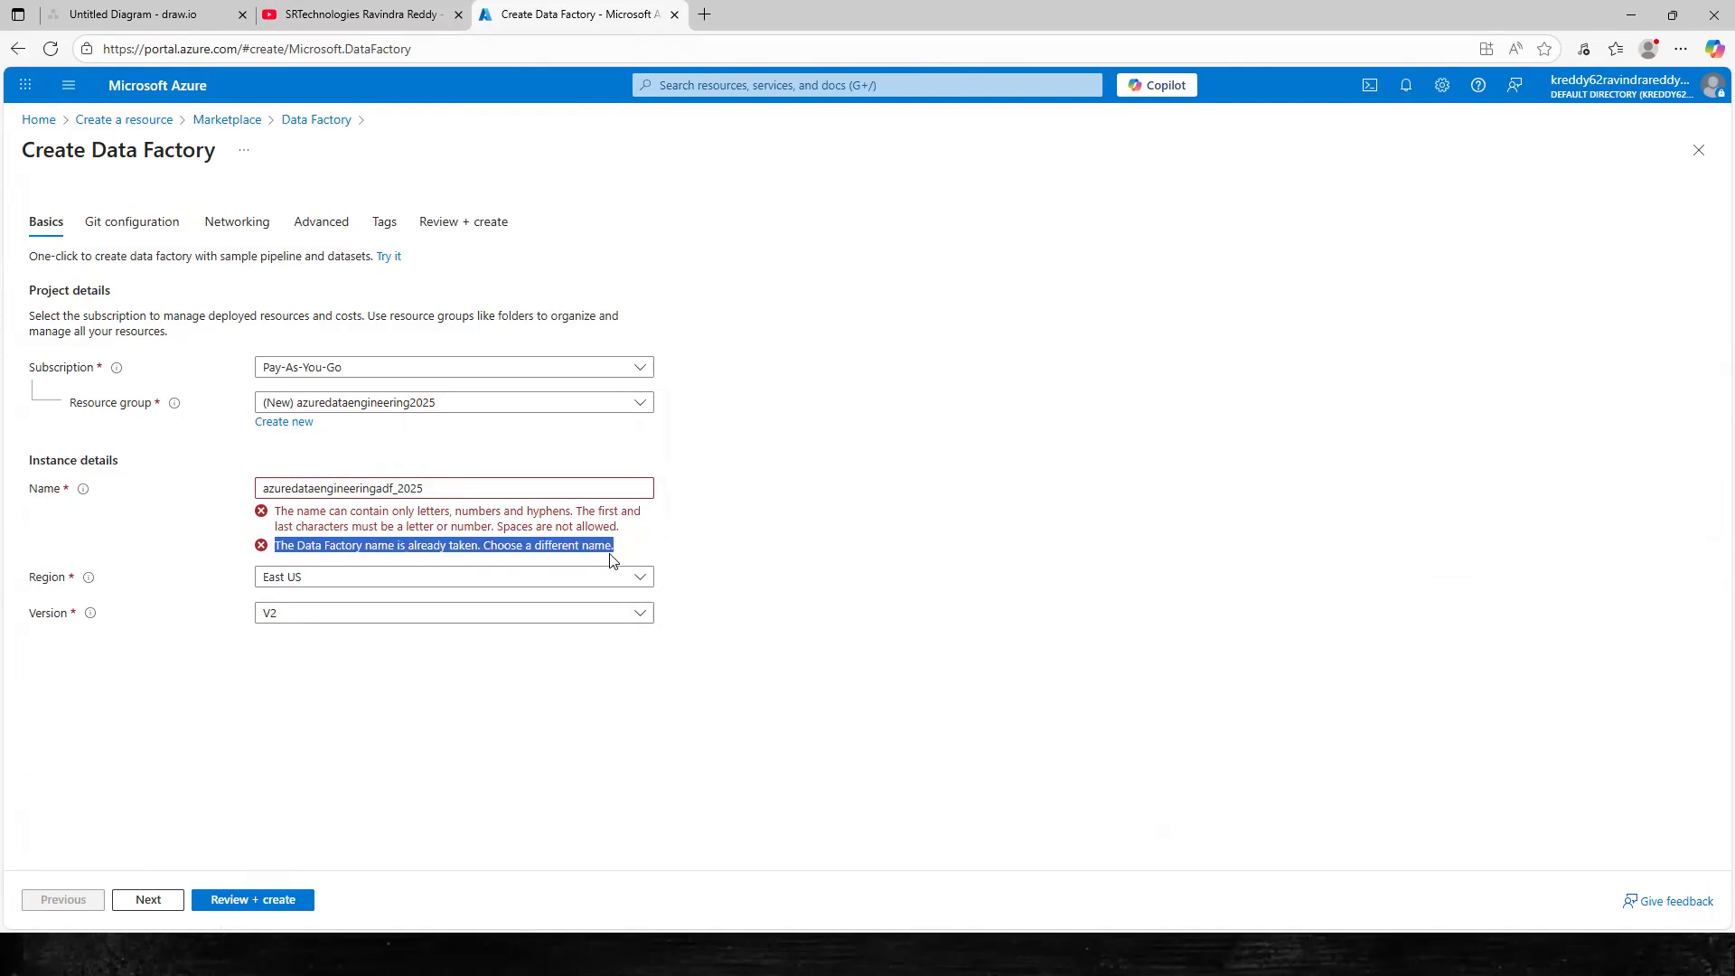
# Remove the underscore from the data factory's name to make it azuredataengineeringadf2025
pyautogui.click(393, 488)
pyautogui.press('BackSpace')
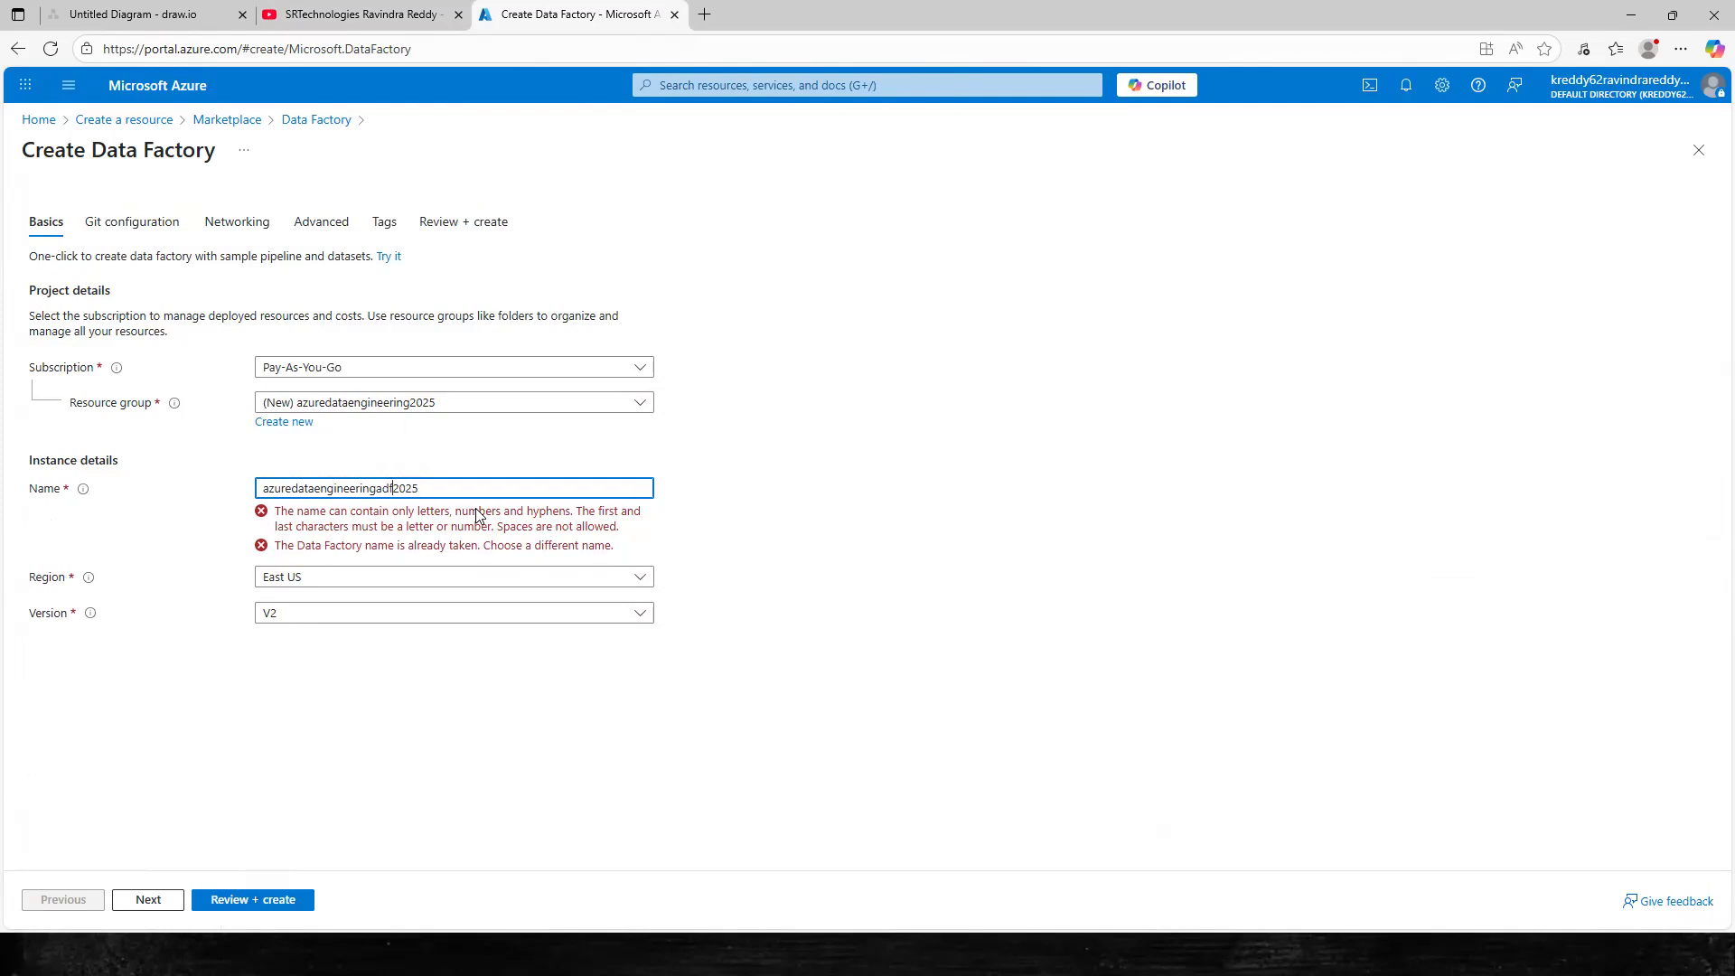
pyautogui.click(701, 548)
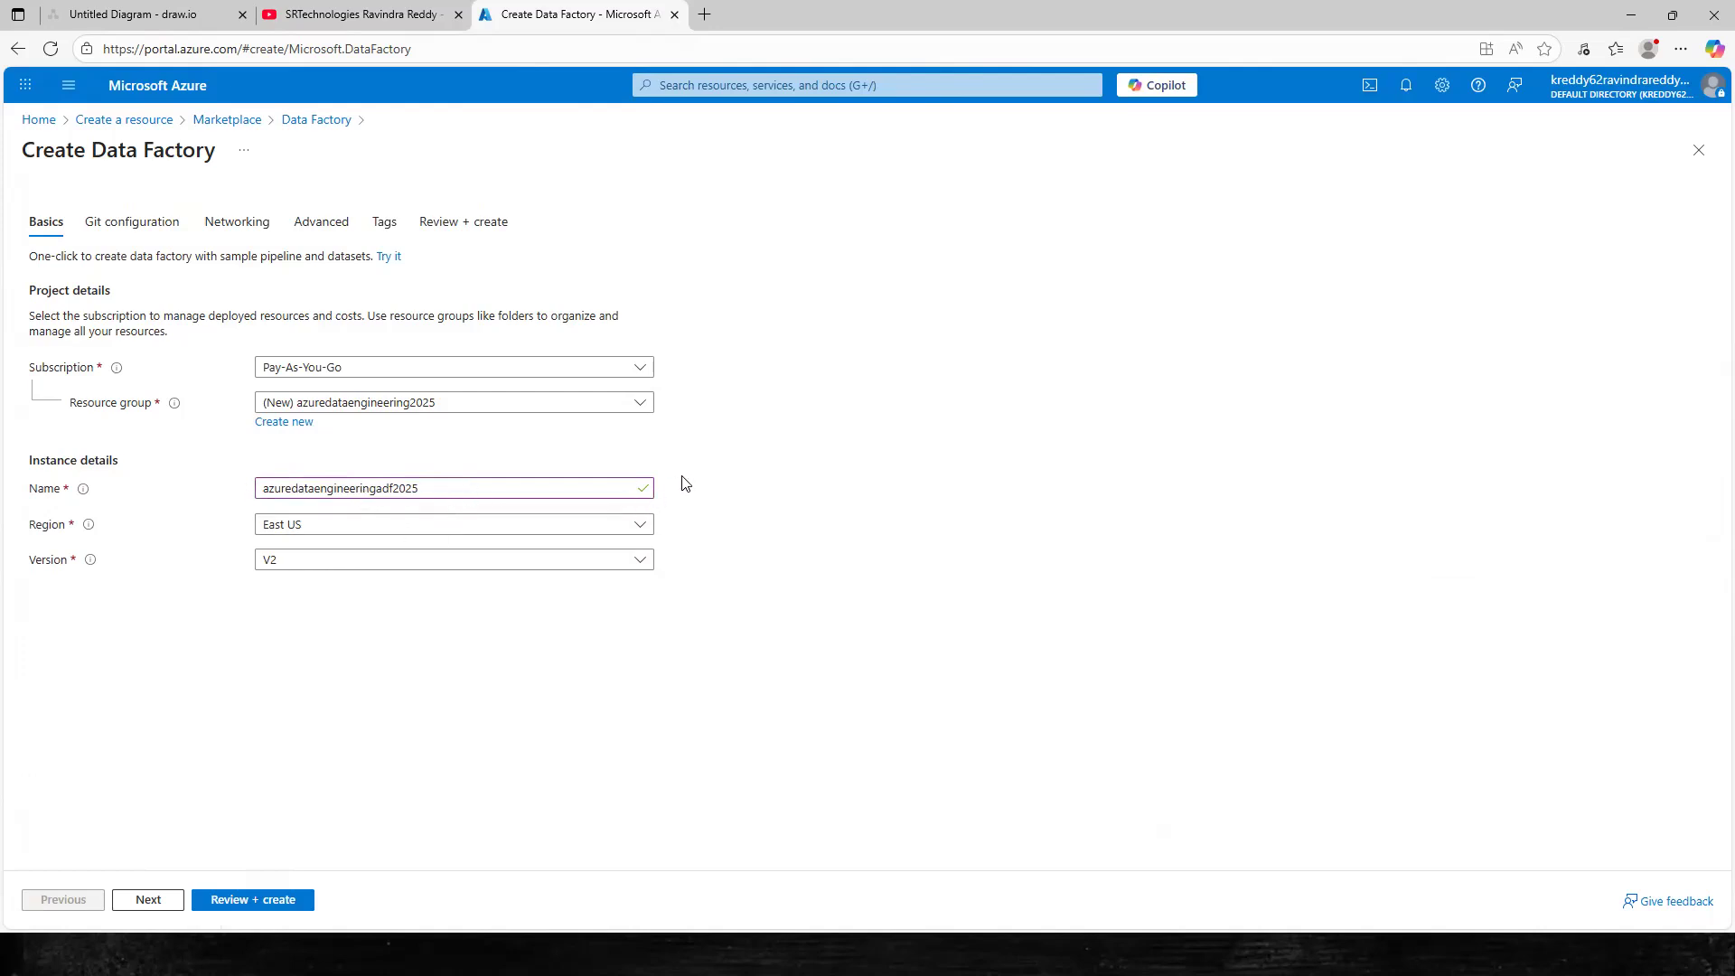
# Set the data factory's region to South India and its version to V2
pyautogui.click(588, 530)
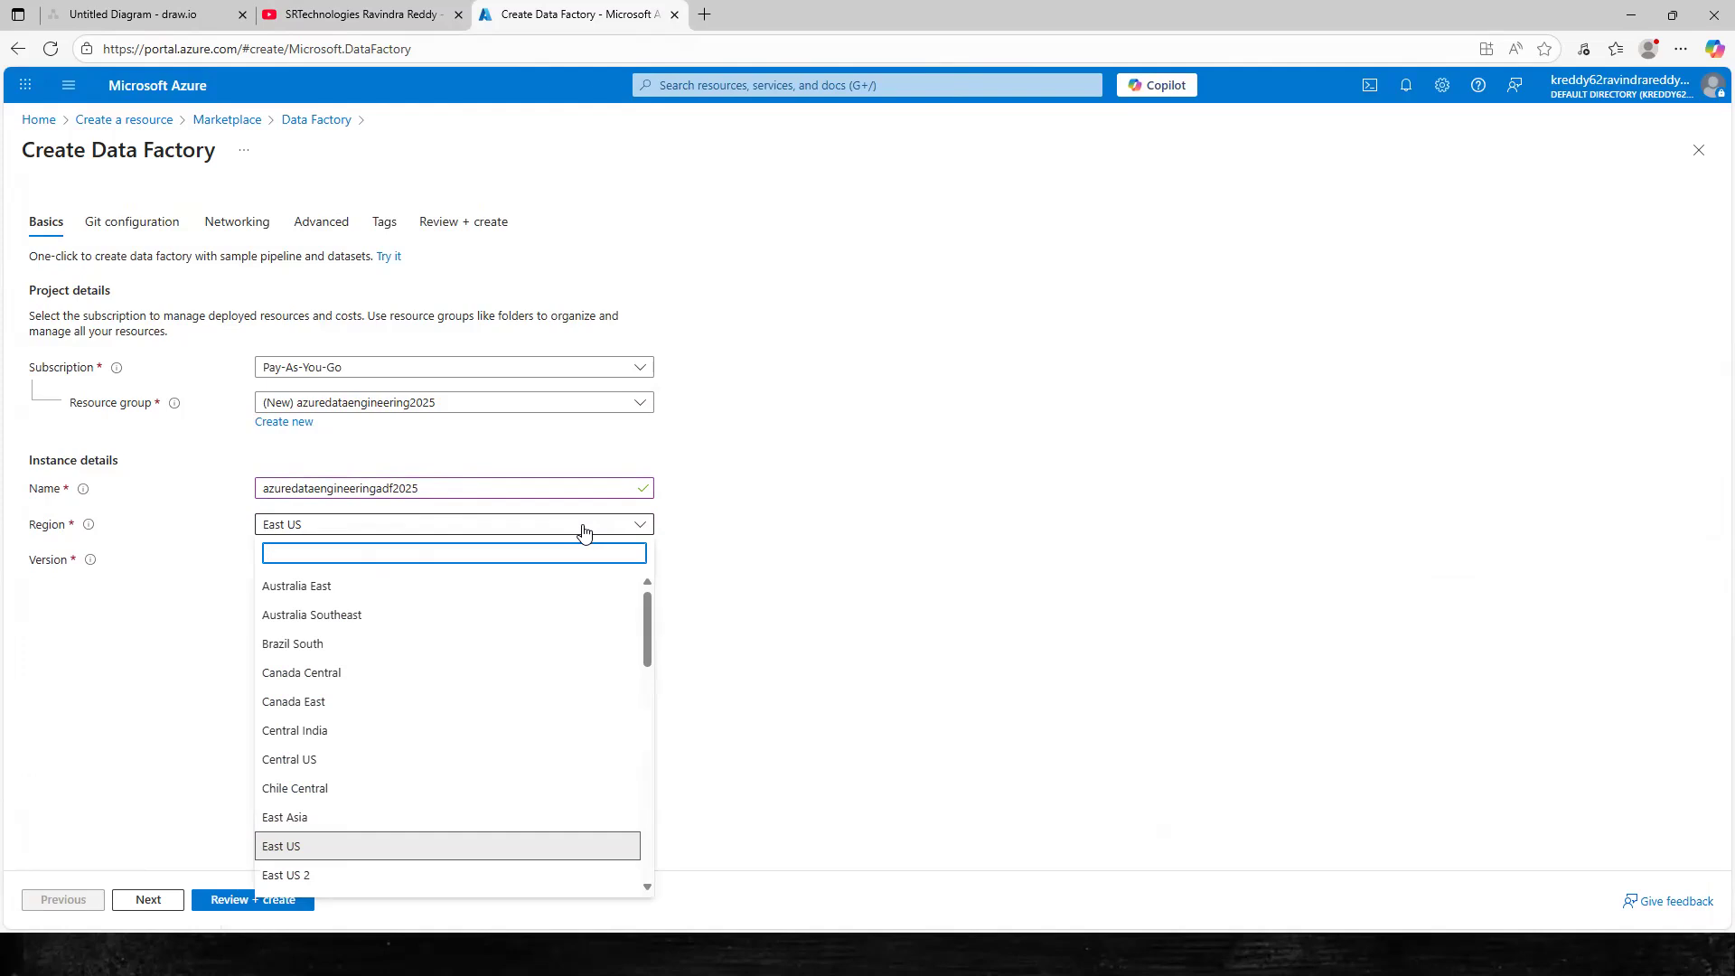
pyautogui.write('south')
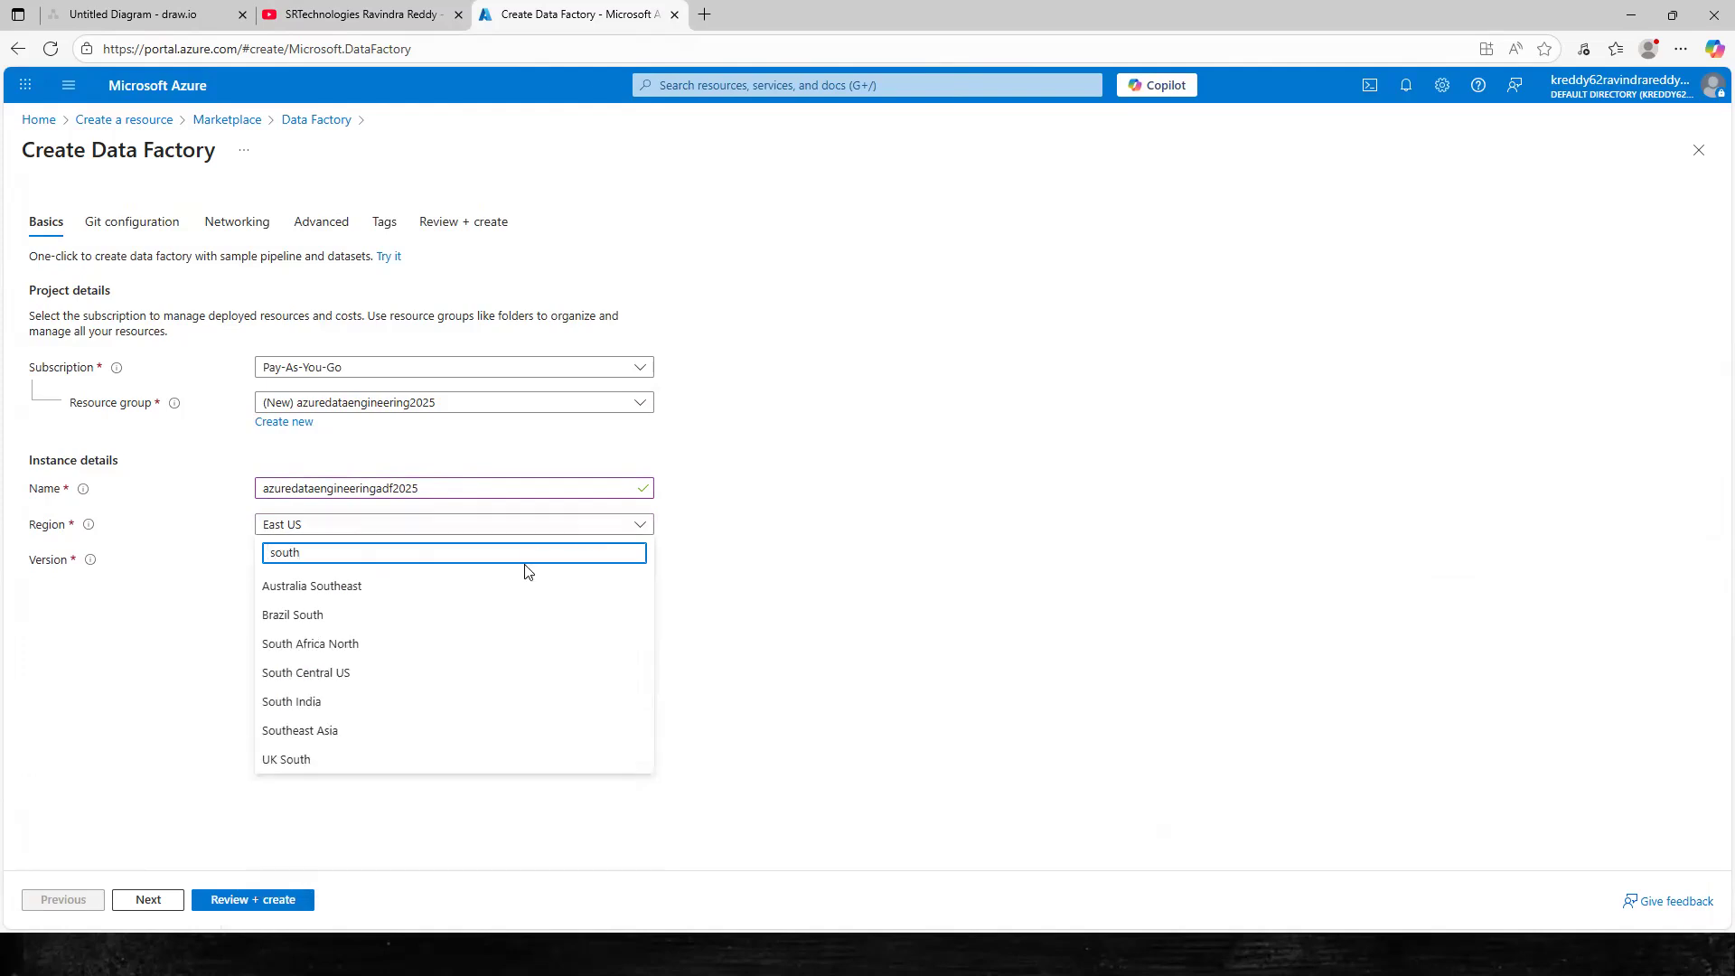
pyautogui.click(308, 709)
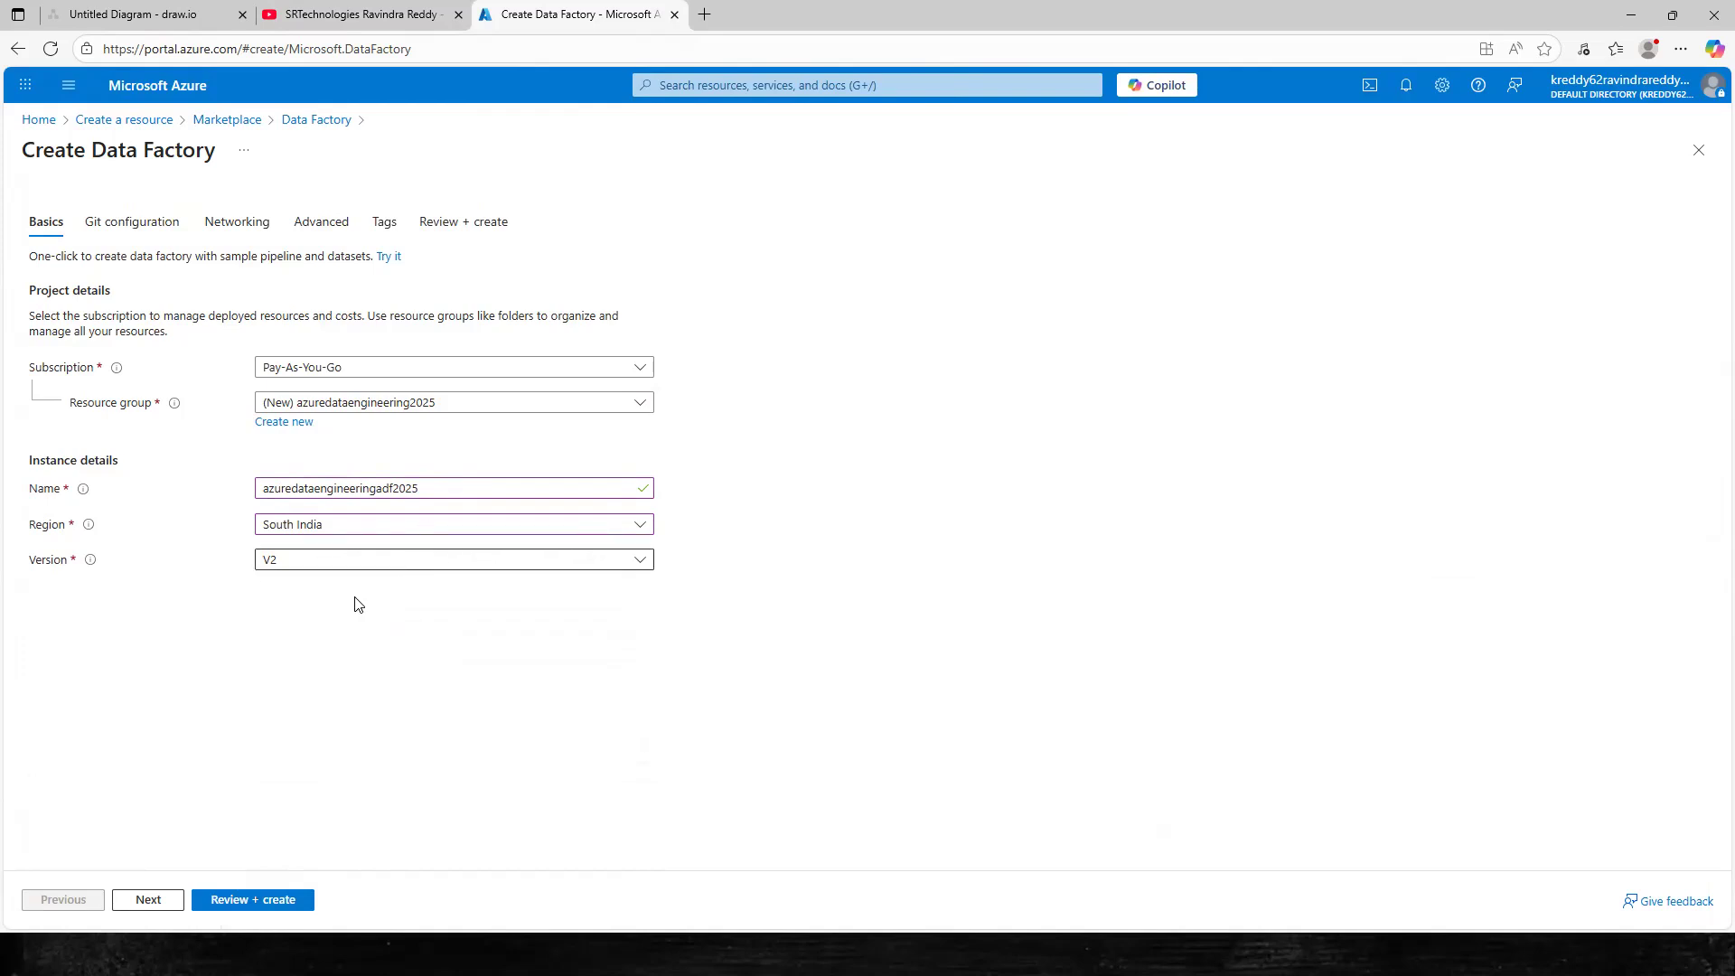
pyautogui.click(322, 569)
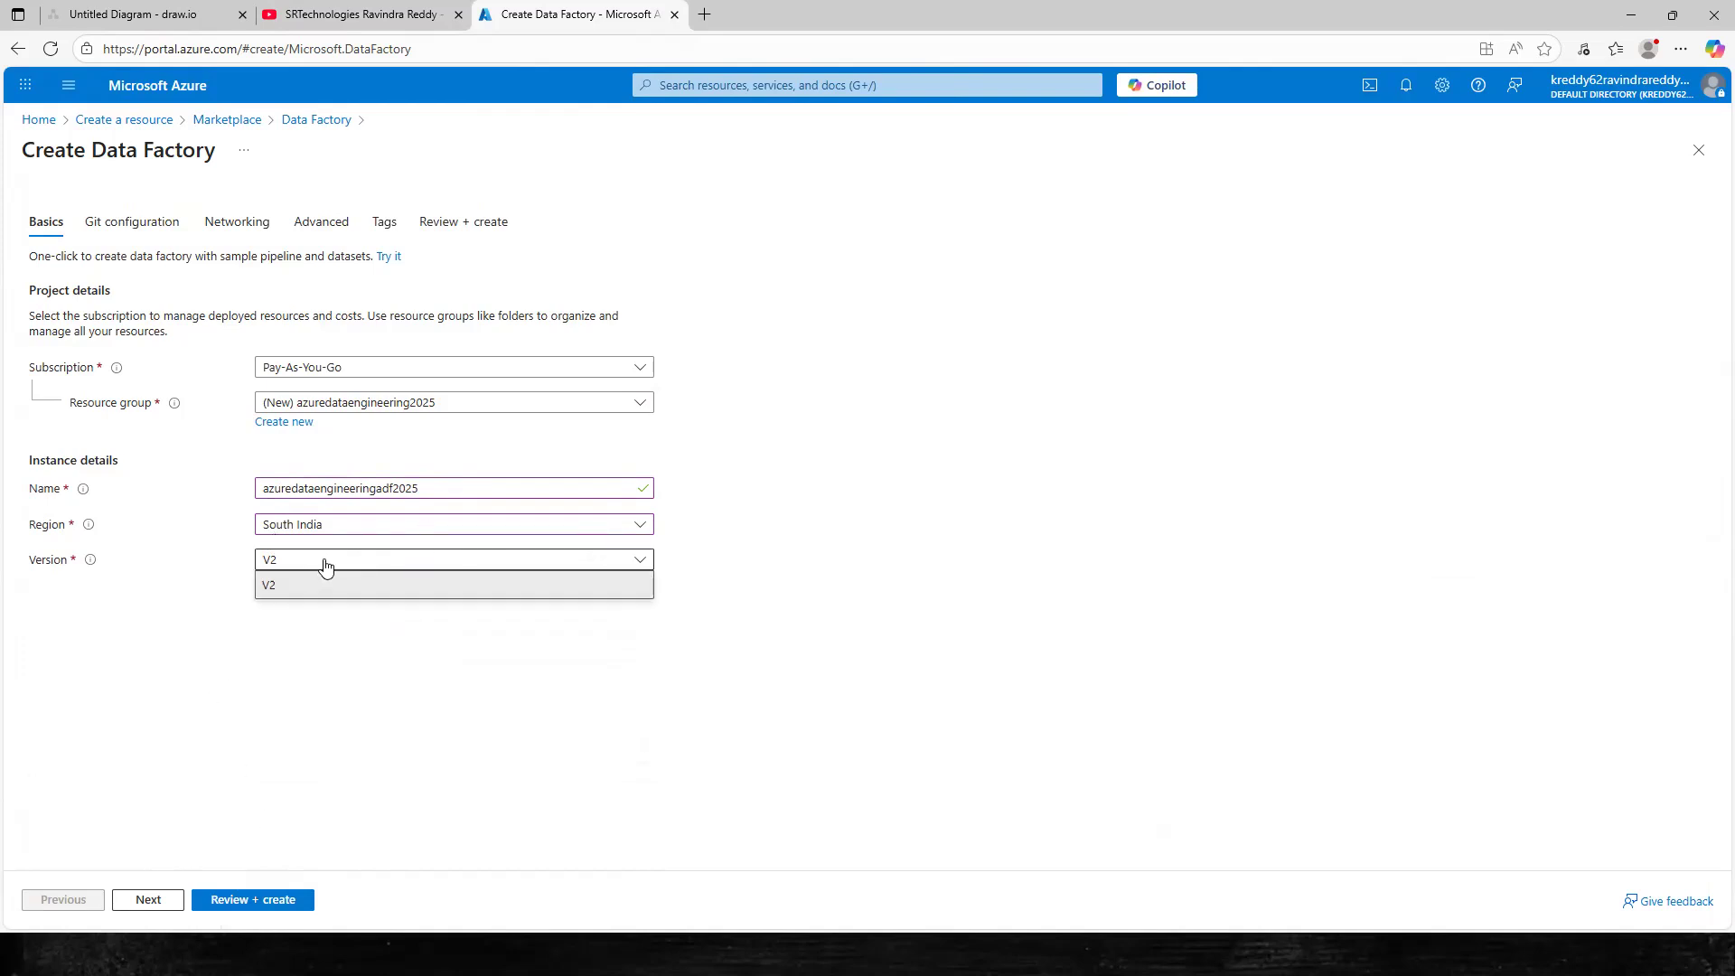
pyautogui.click(271, 586)
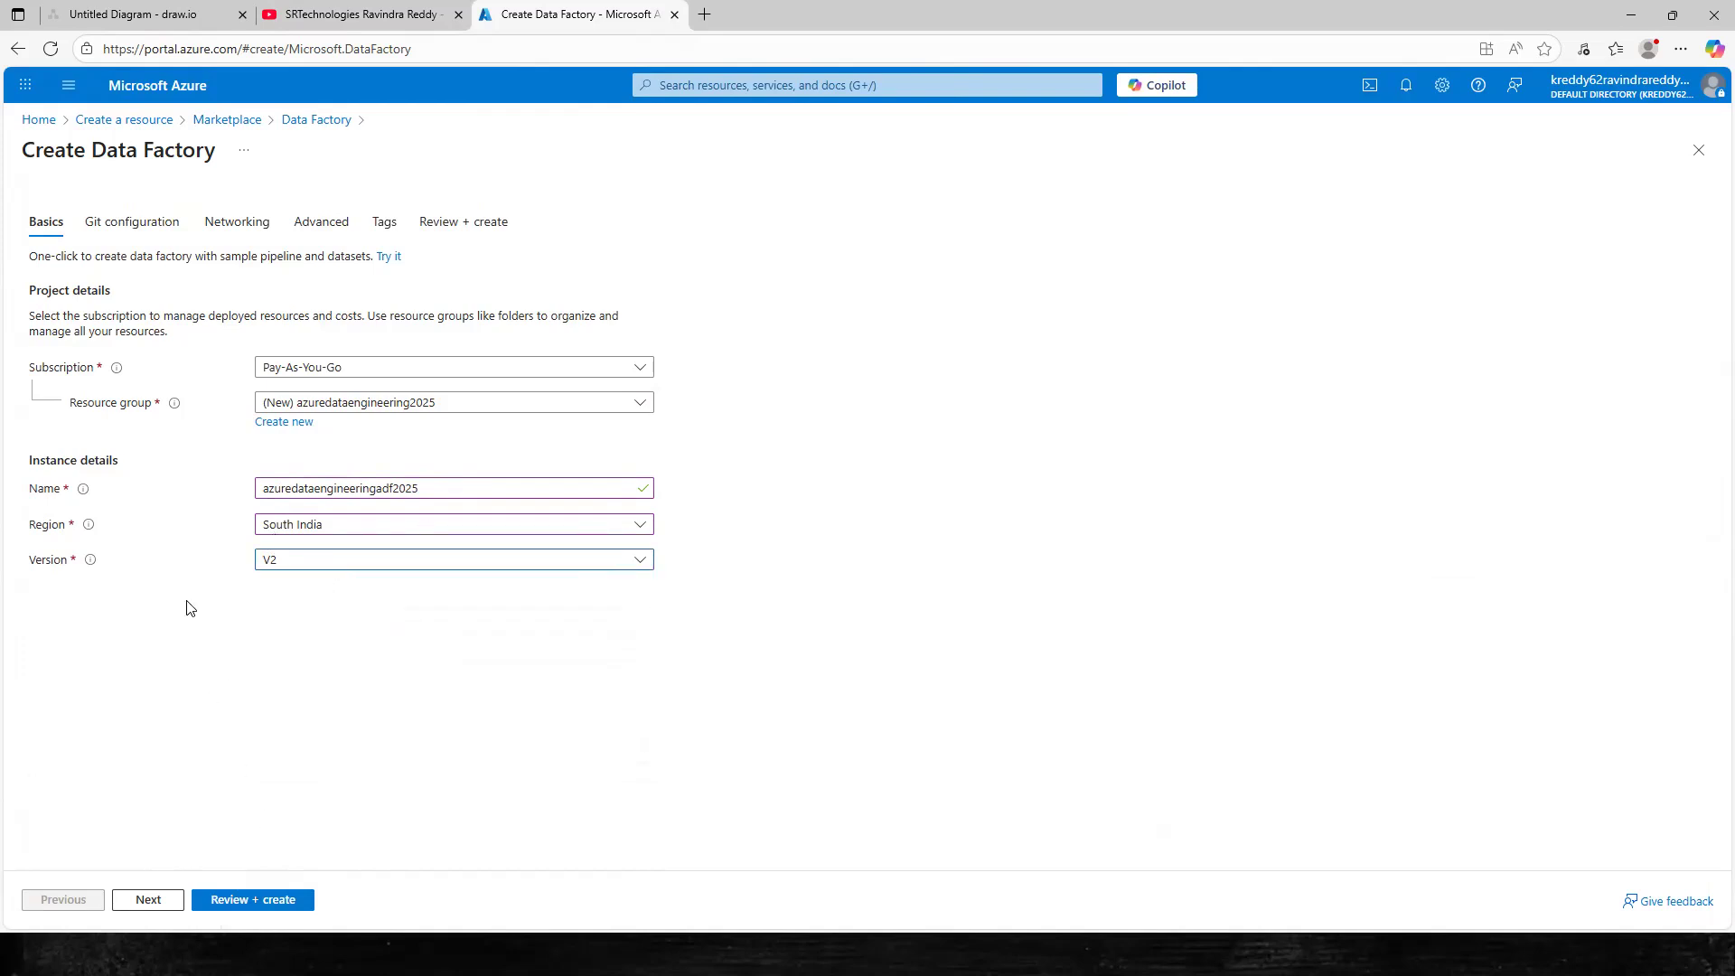
# Go through the Git, networking, encryption and tag settings with their defaults kept, and proceed to the final review
pyautogui.click(146, 900)
pyautogui.click(146, 900)
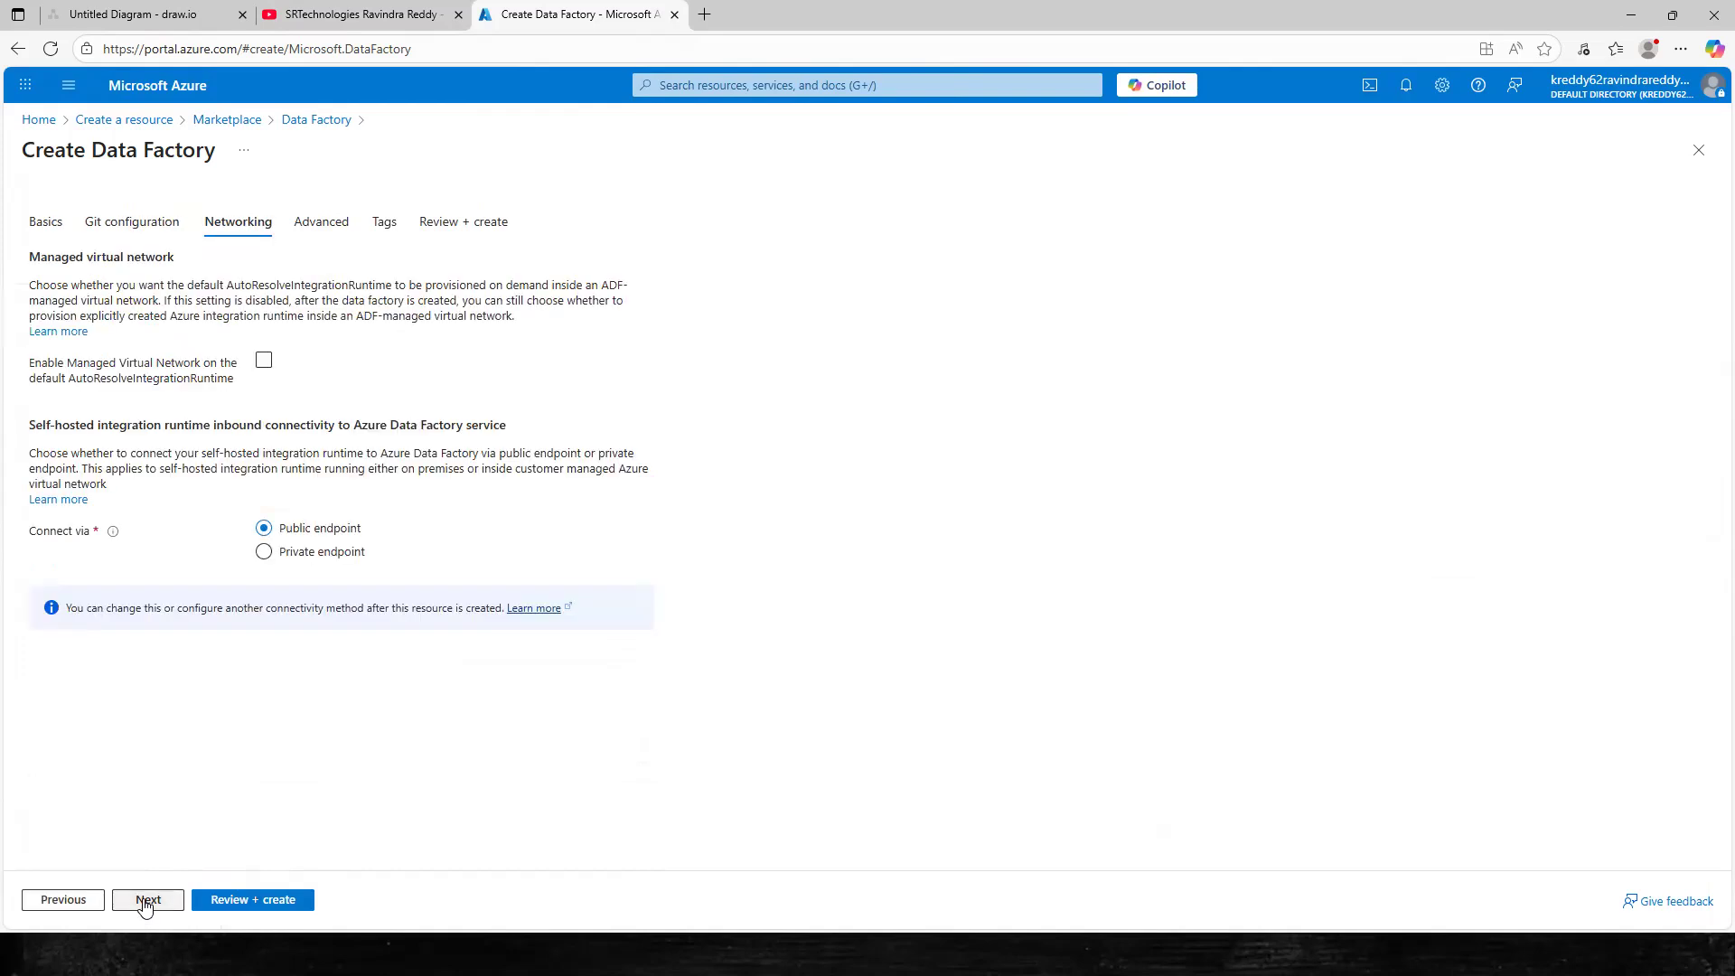
pyautogui.click(69, 902)
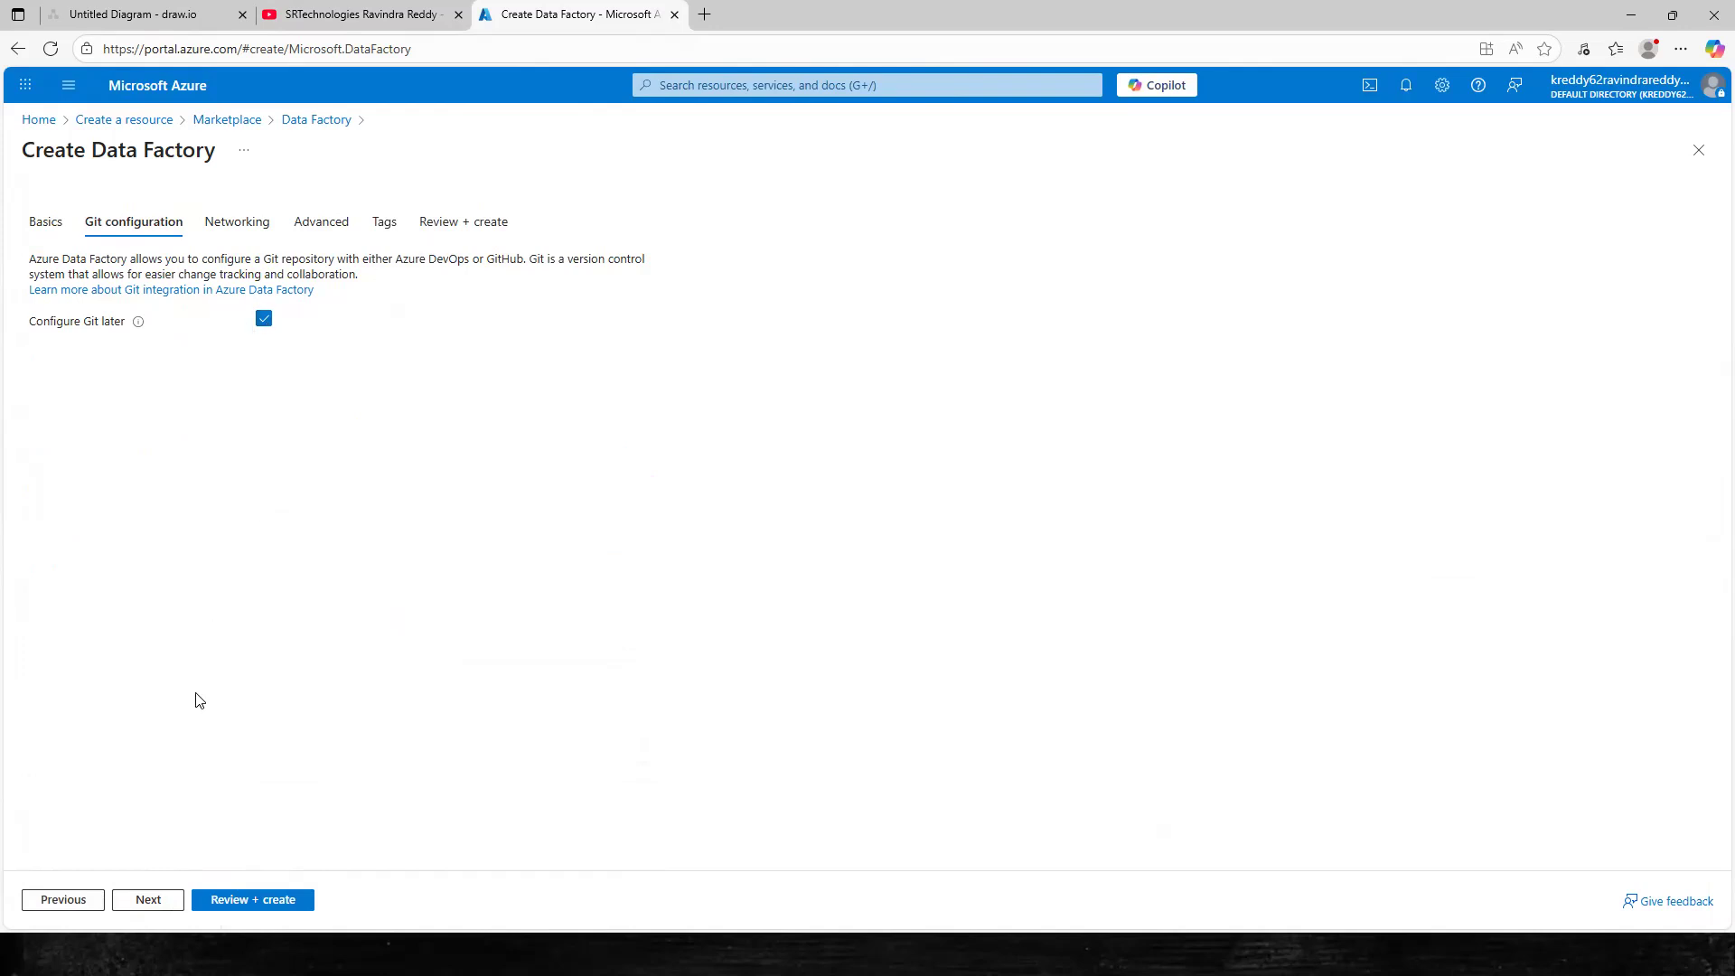
pyautogui.click(149, 903)
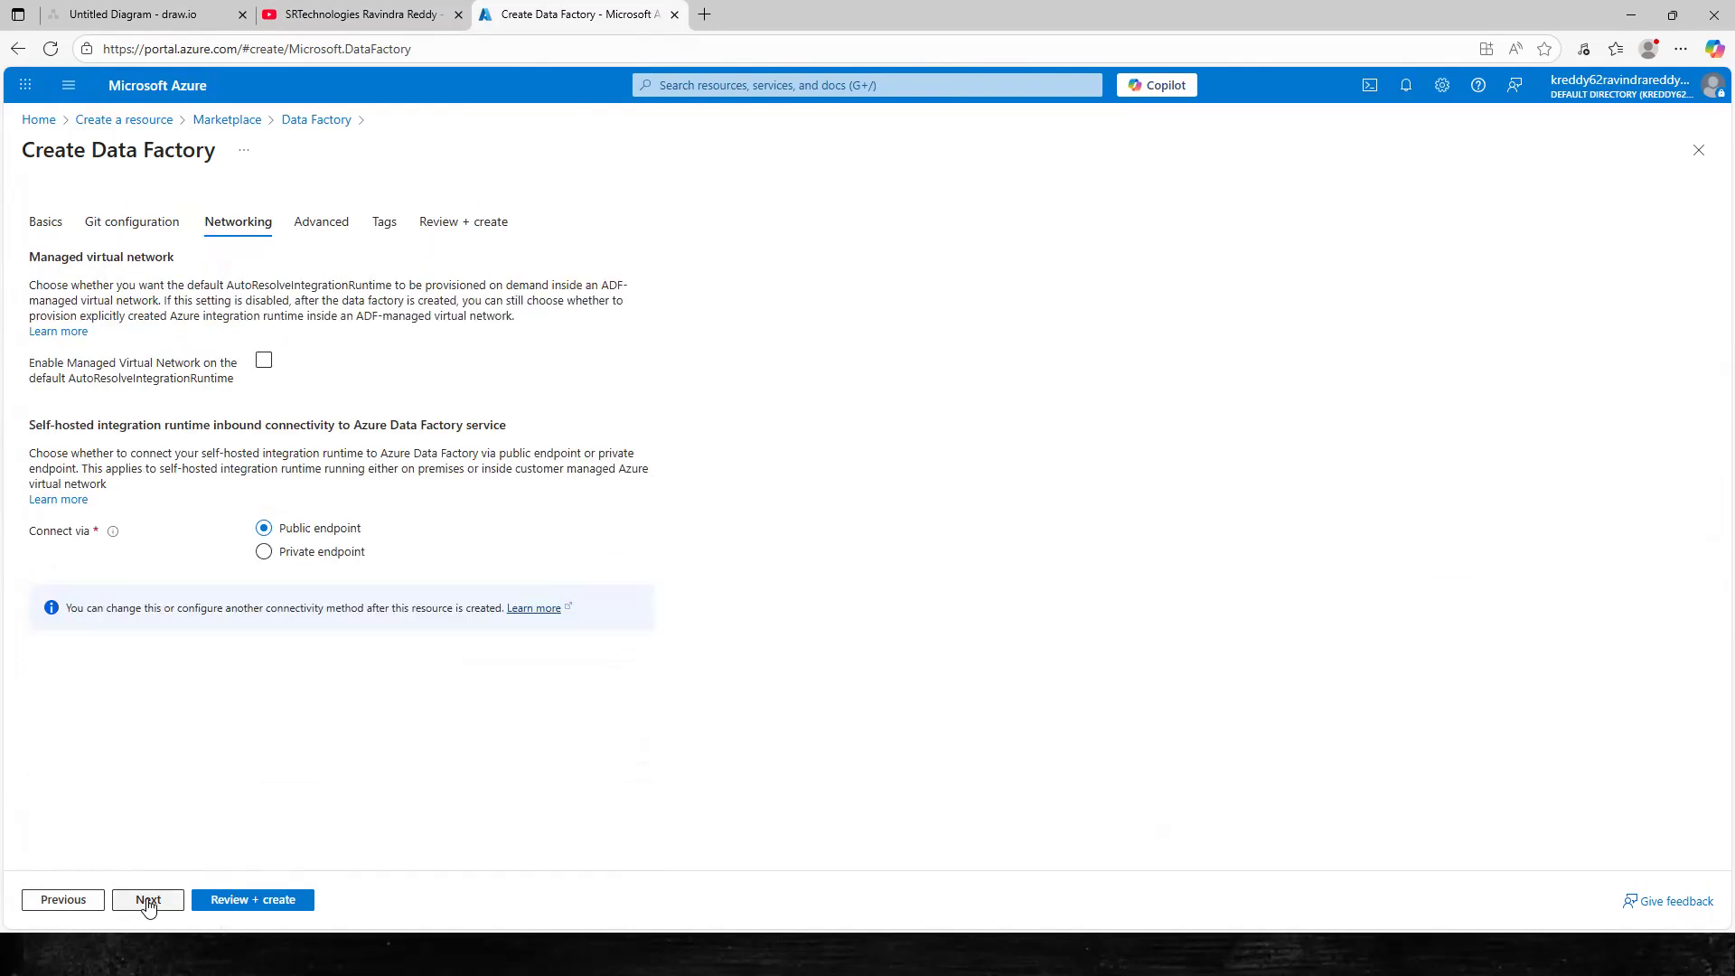
pyautogui.click(150, 904)
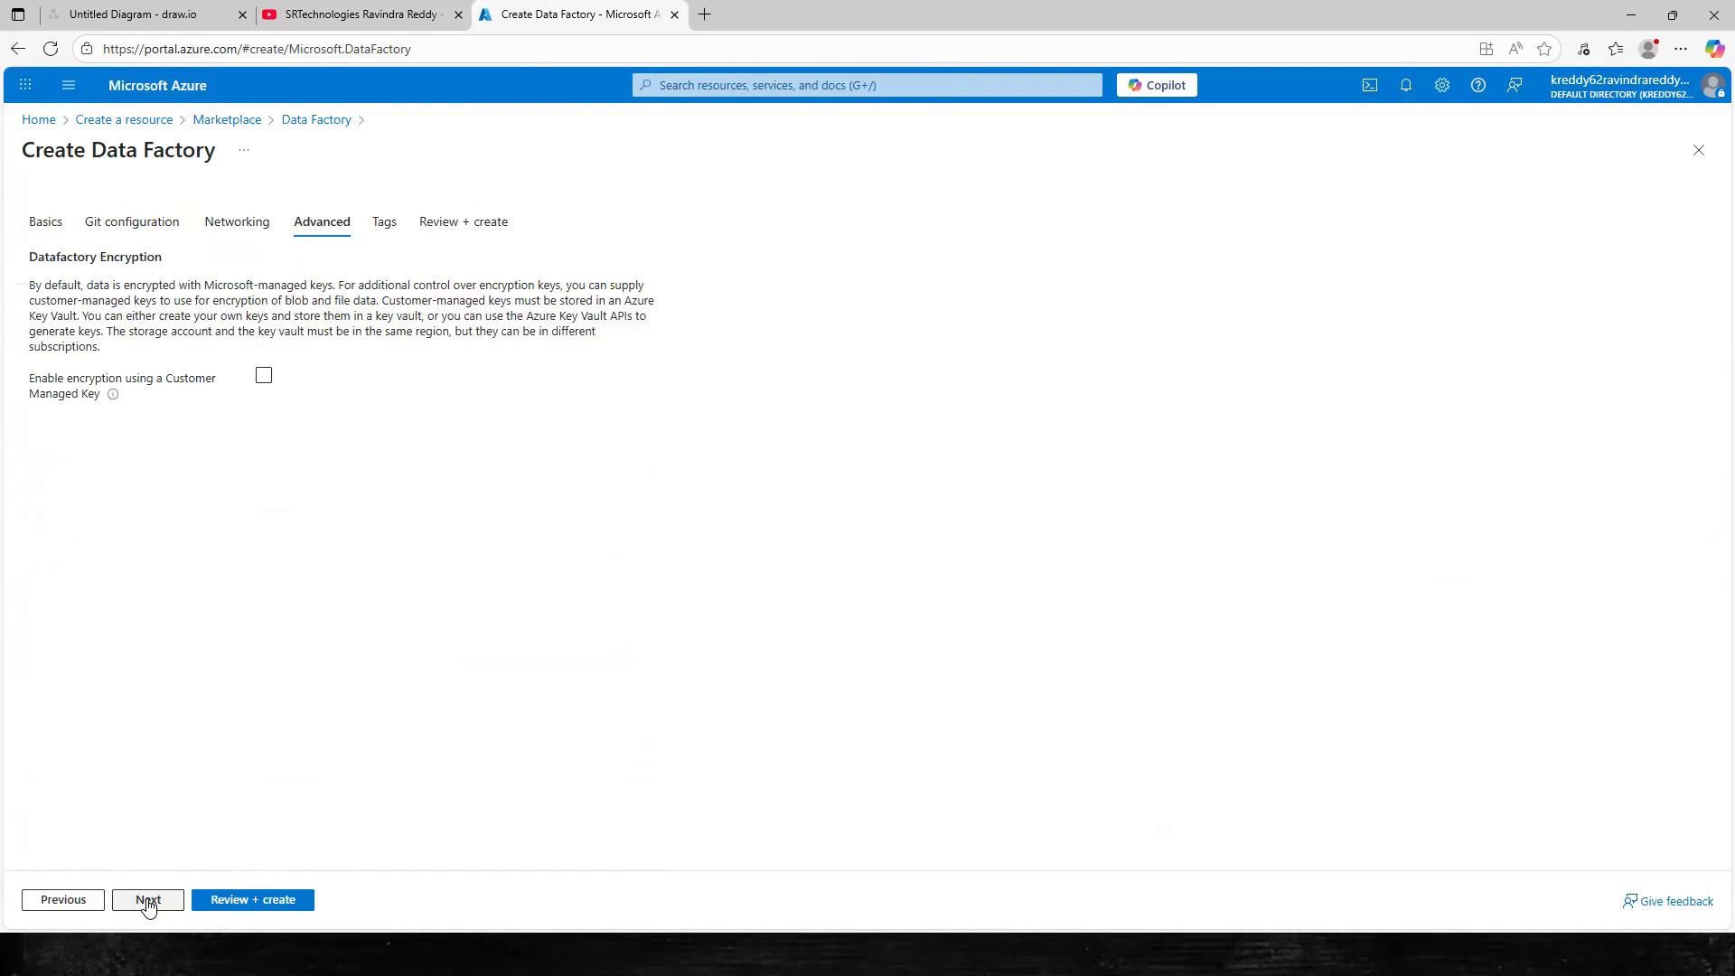
pyautogui.click(149, 904)
pyautogui.click(259, 901)
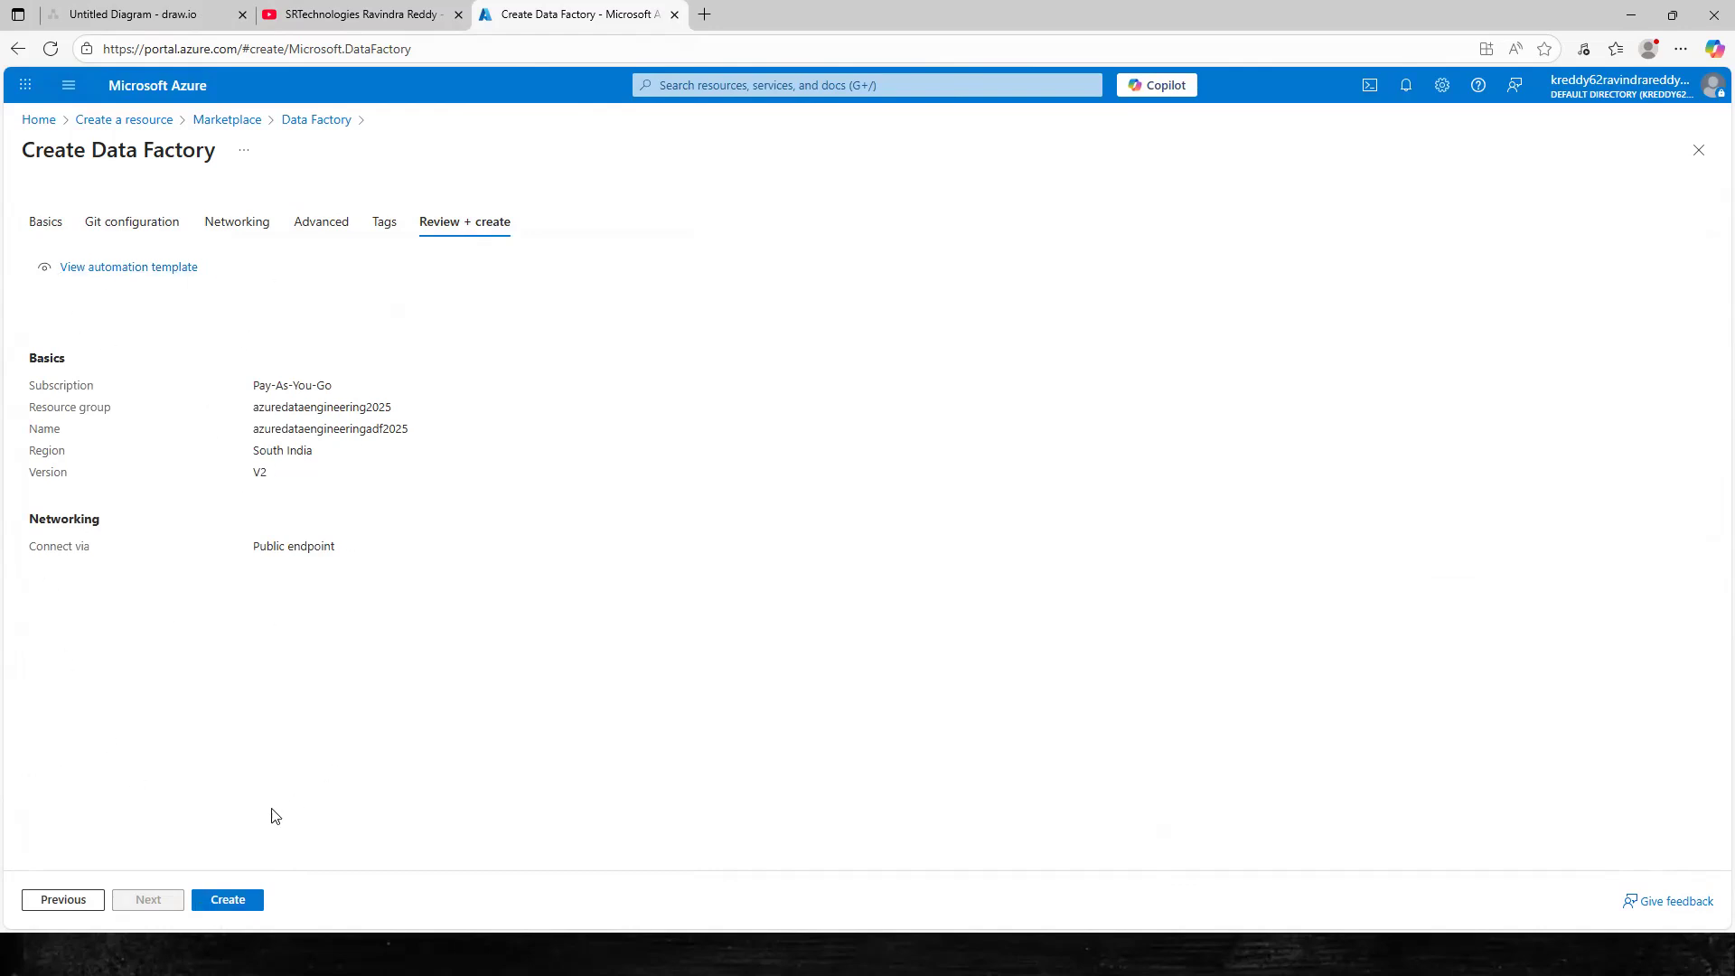
# Deploy the data factory and check its resource group before returning to the portal's home page
pyautogui.click(239, 901)
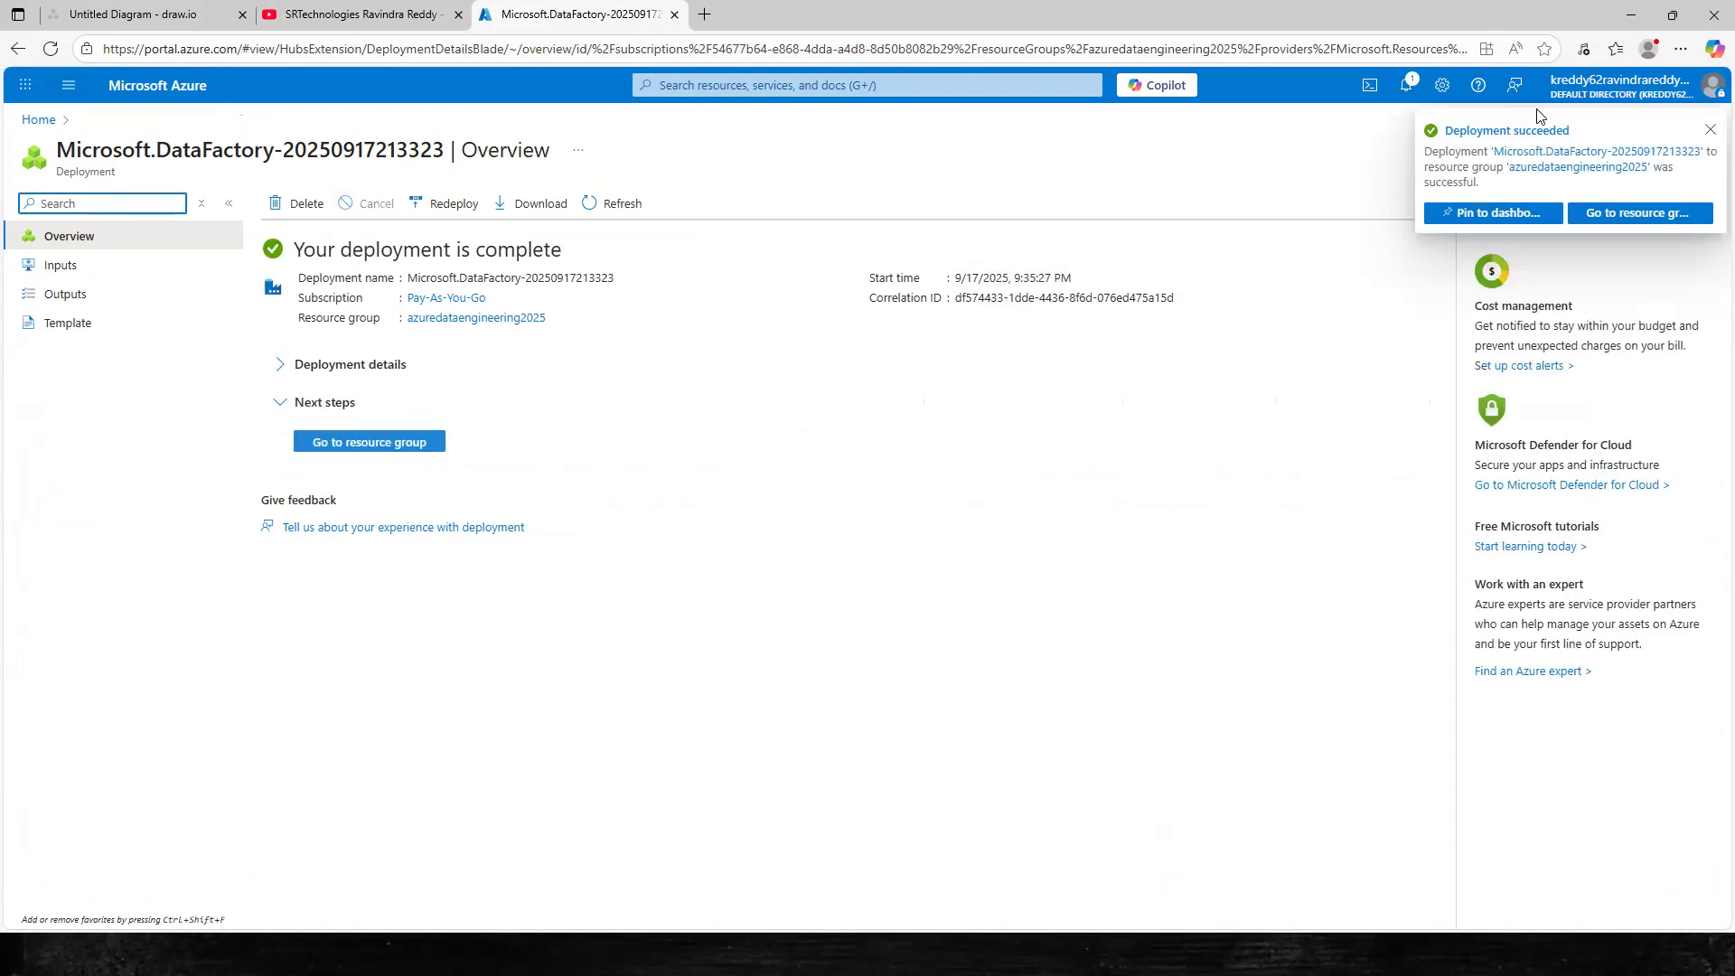
pyautogui.click(368, 442)
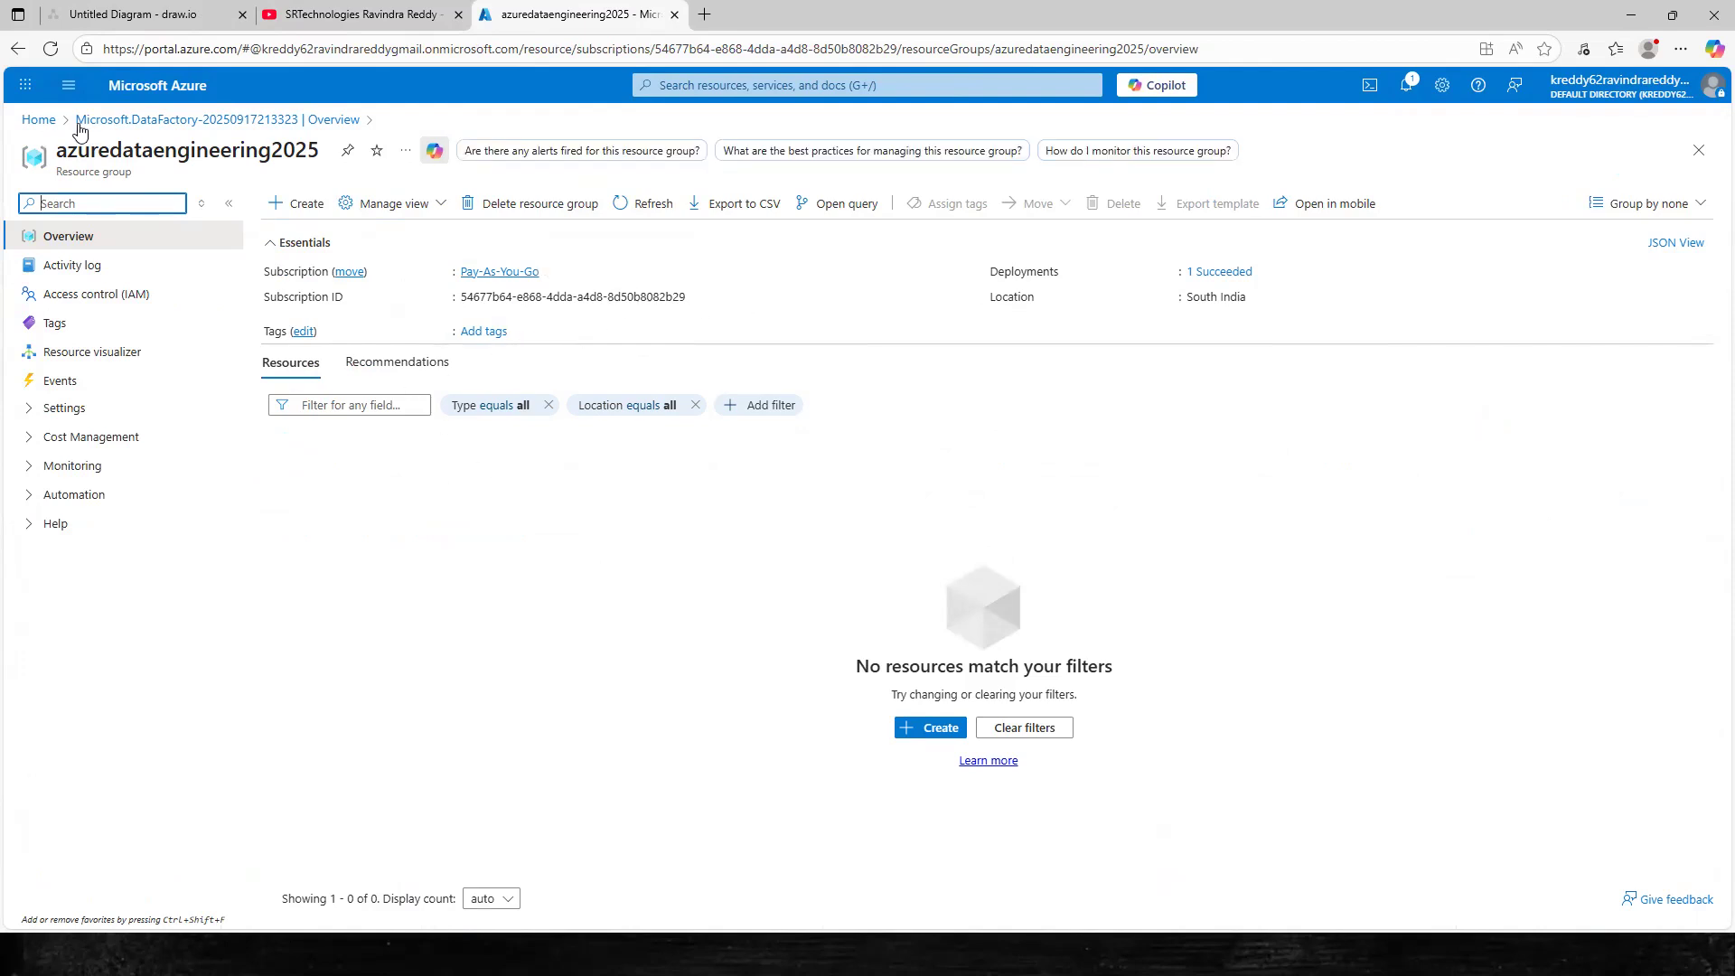
pyautogui.click(38, 120)
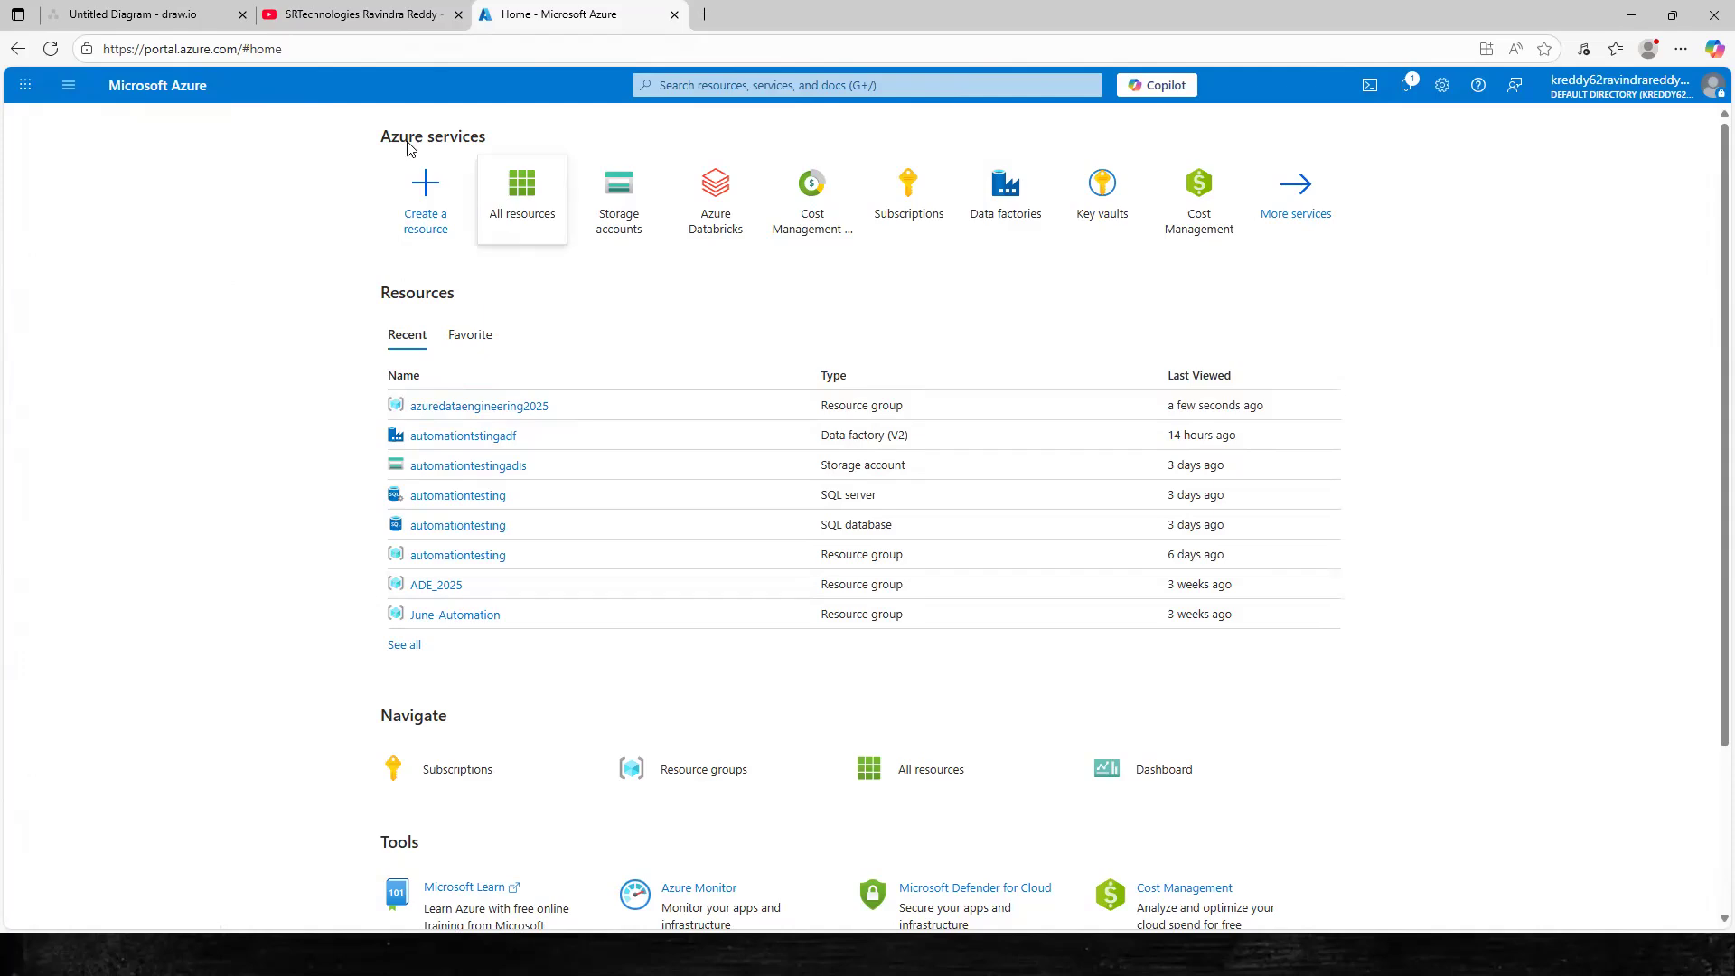
# Reload the portal's home page, open the azuredataengineeringadf2025 data factory from all resources, and launch its Azure Data Factory Studio
pyautogui.click(51, 48)
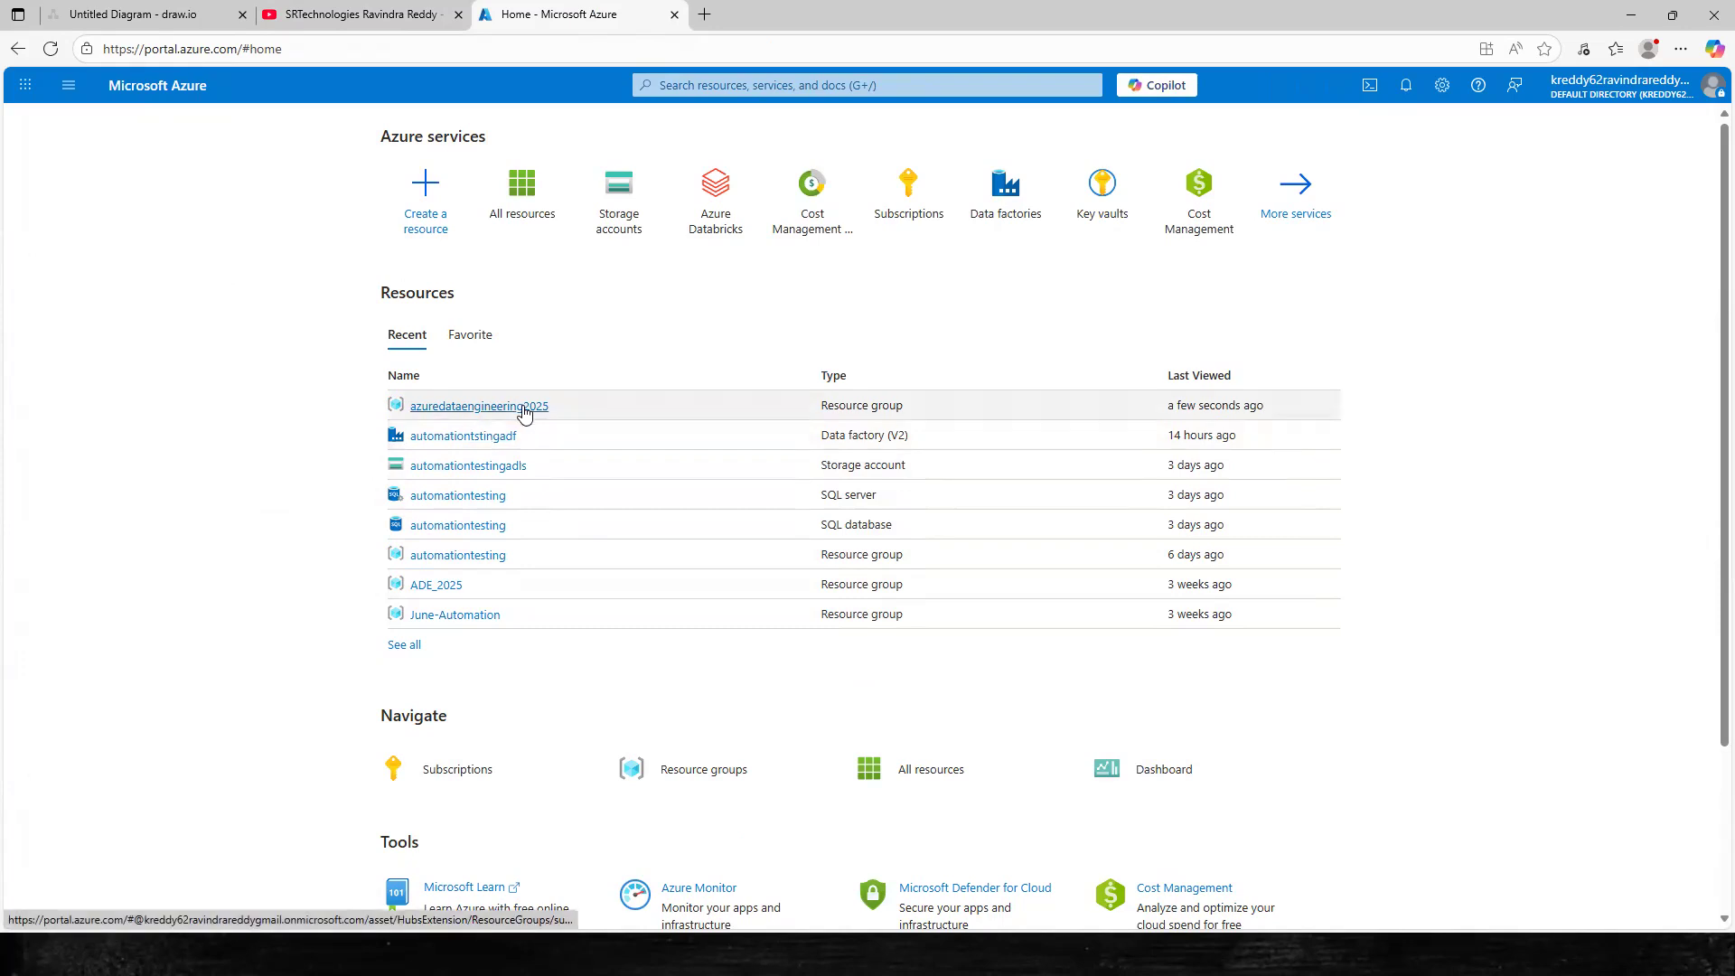
pyautogui.click(525, 217)
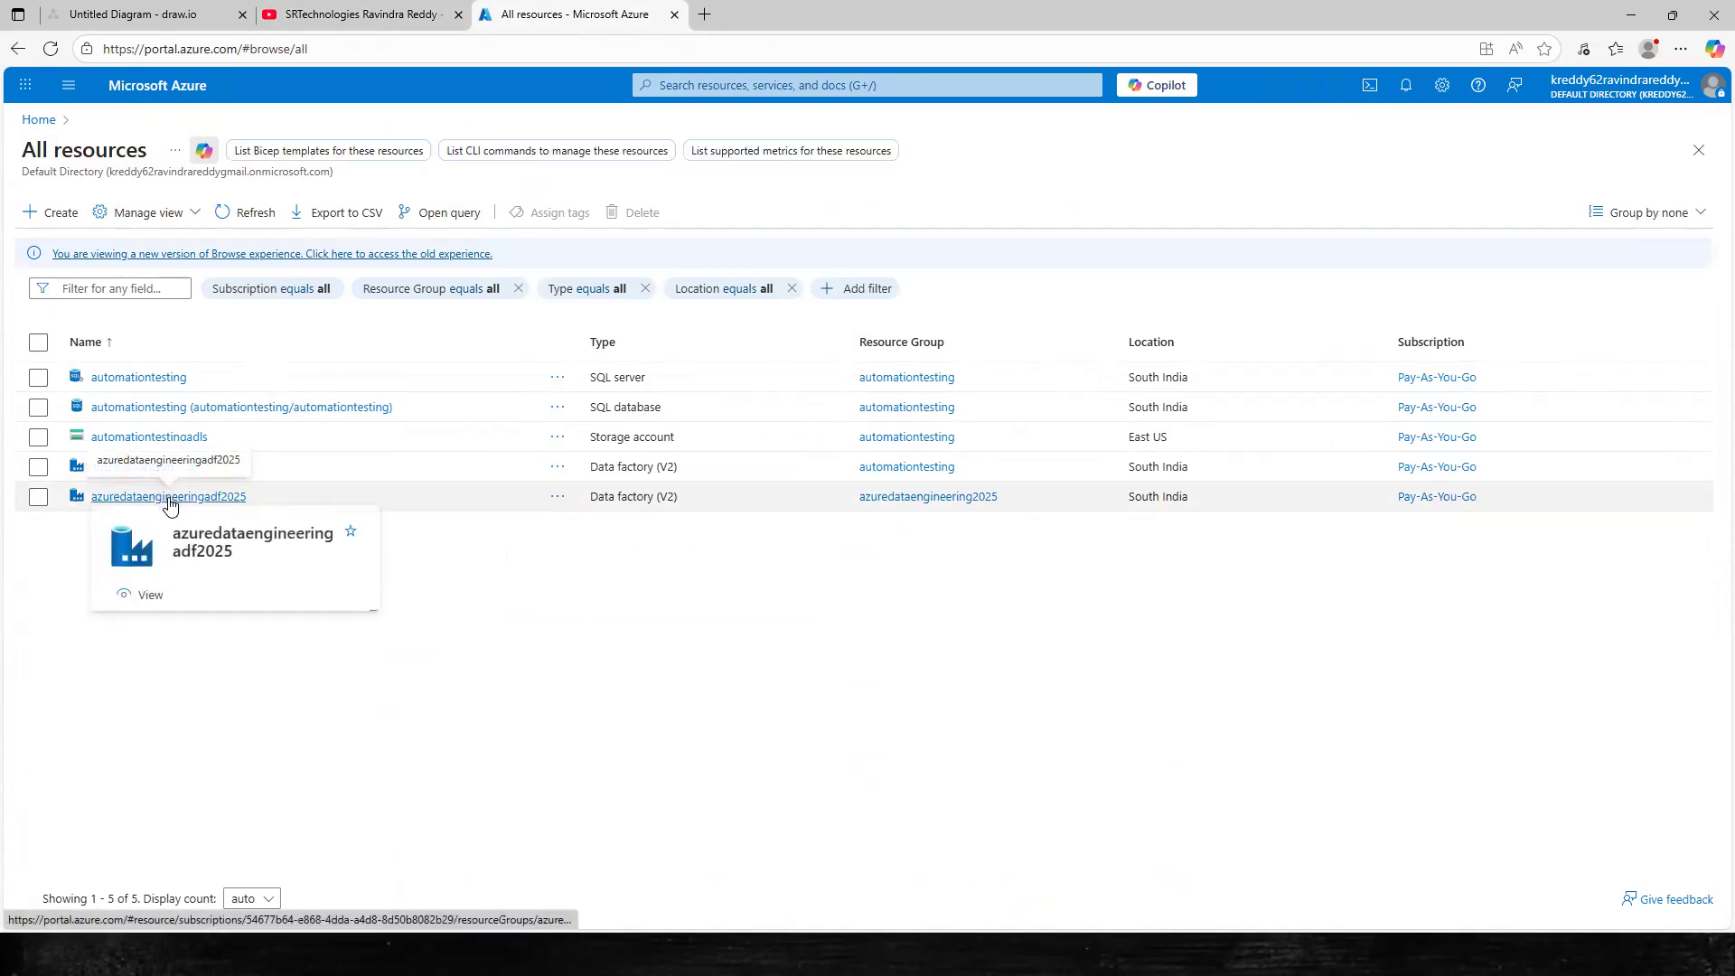
pyautogui.click(116, 498)
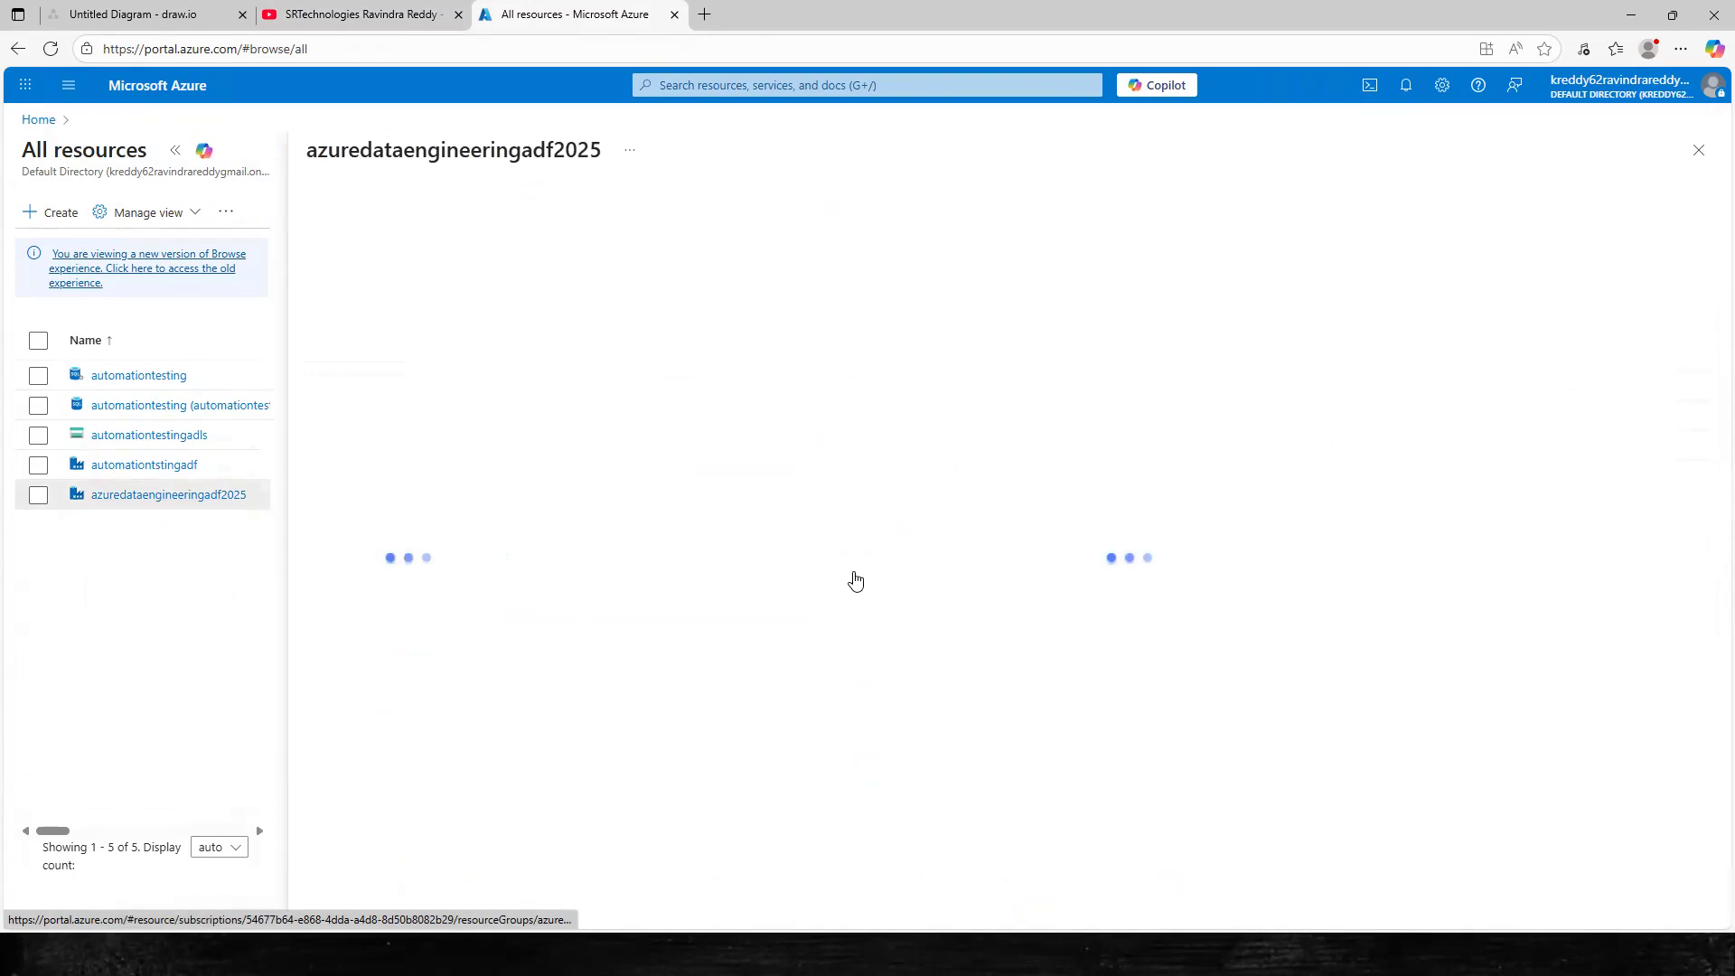
pyautogui.click(991, 562)
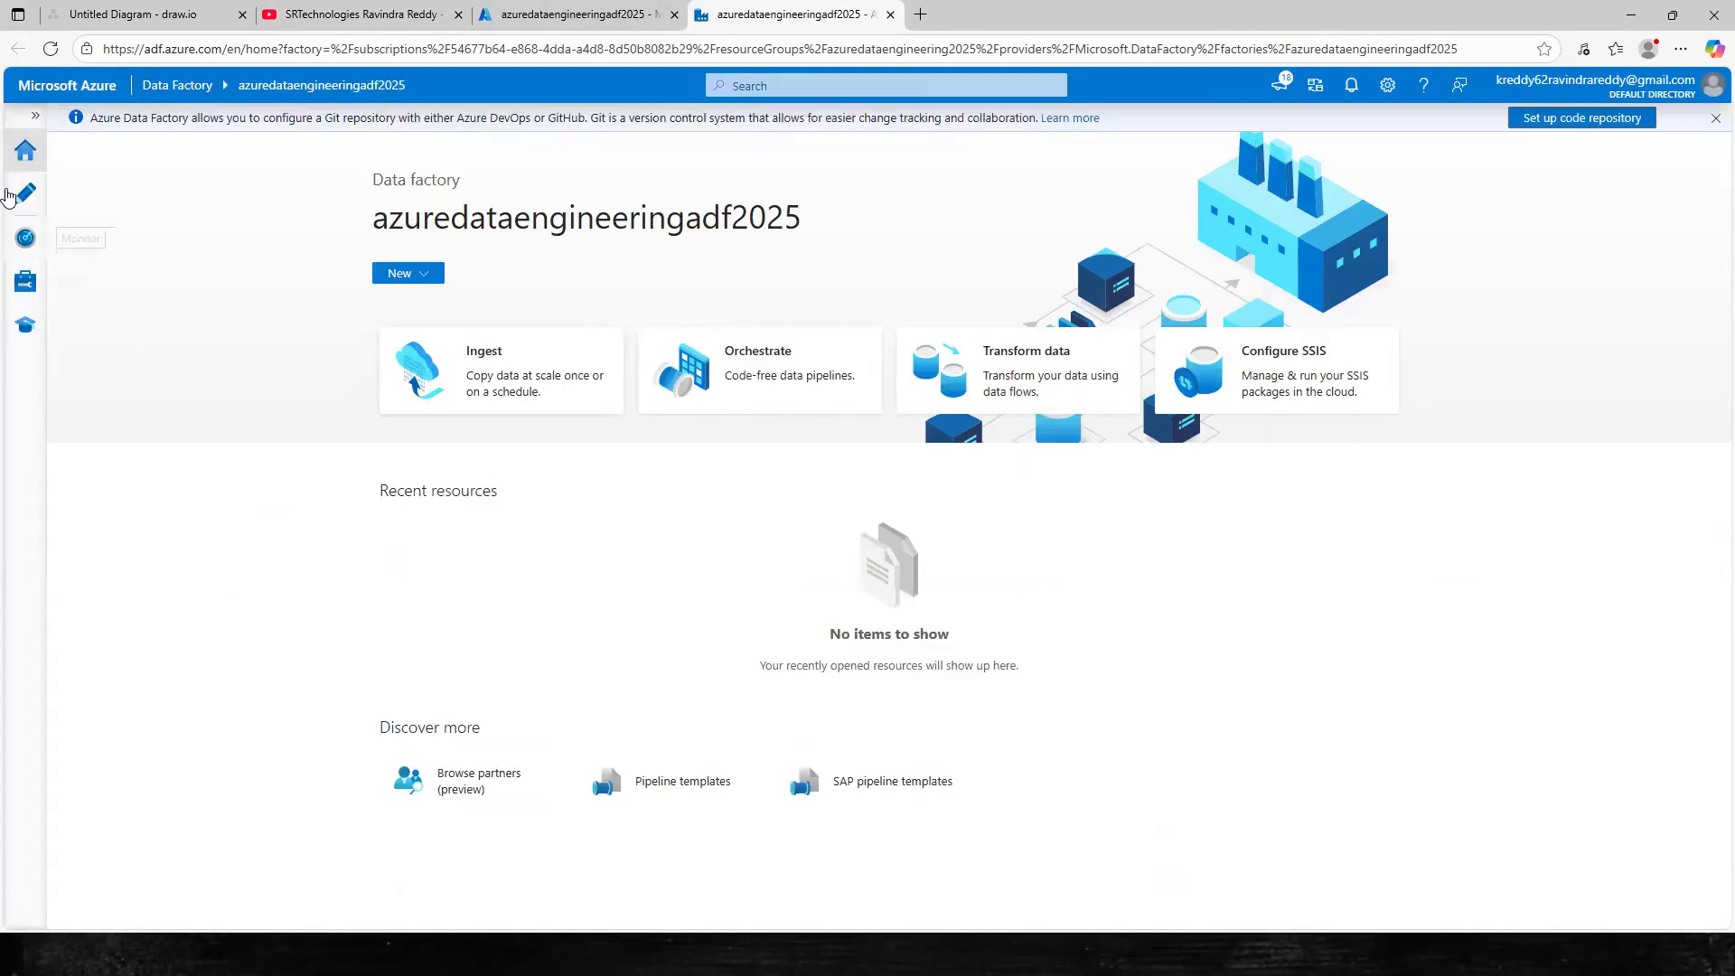
# Look through the studio's Author, Monitor, Manage and Learning Center pages, and return to its home page
pyautogui.click(23, 160)
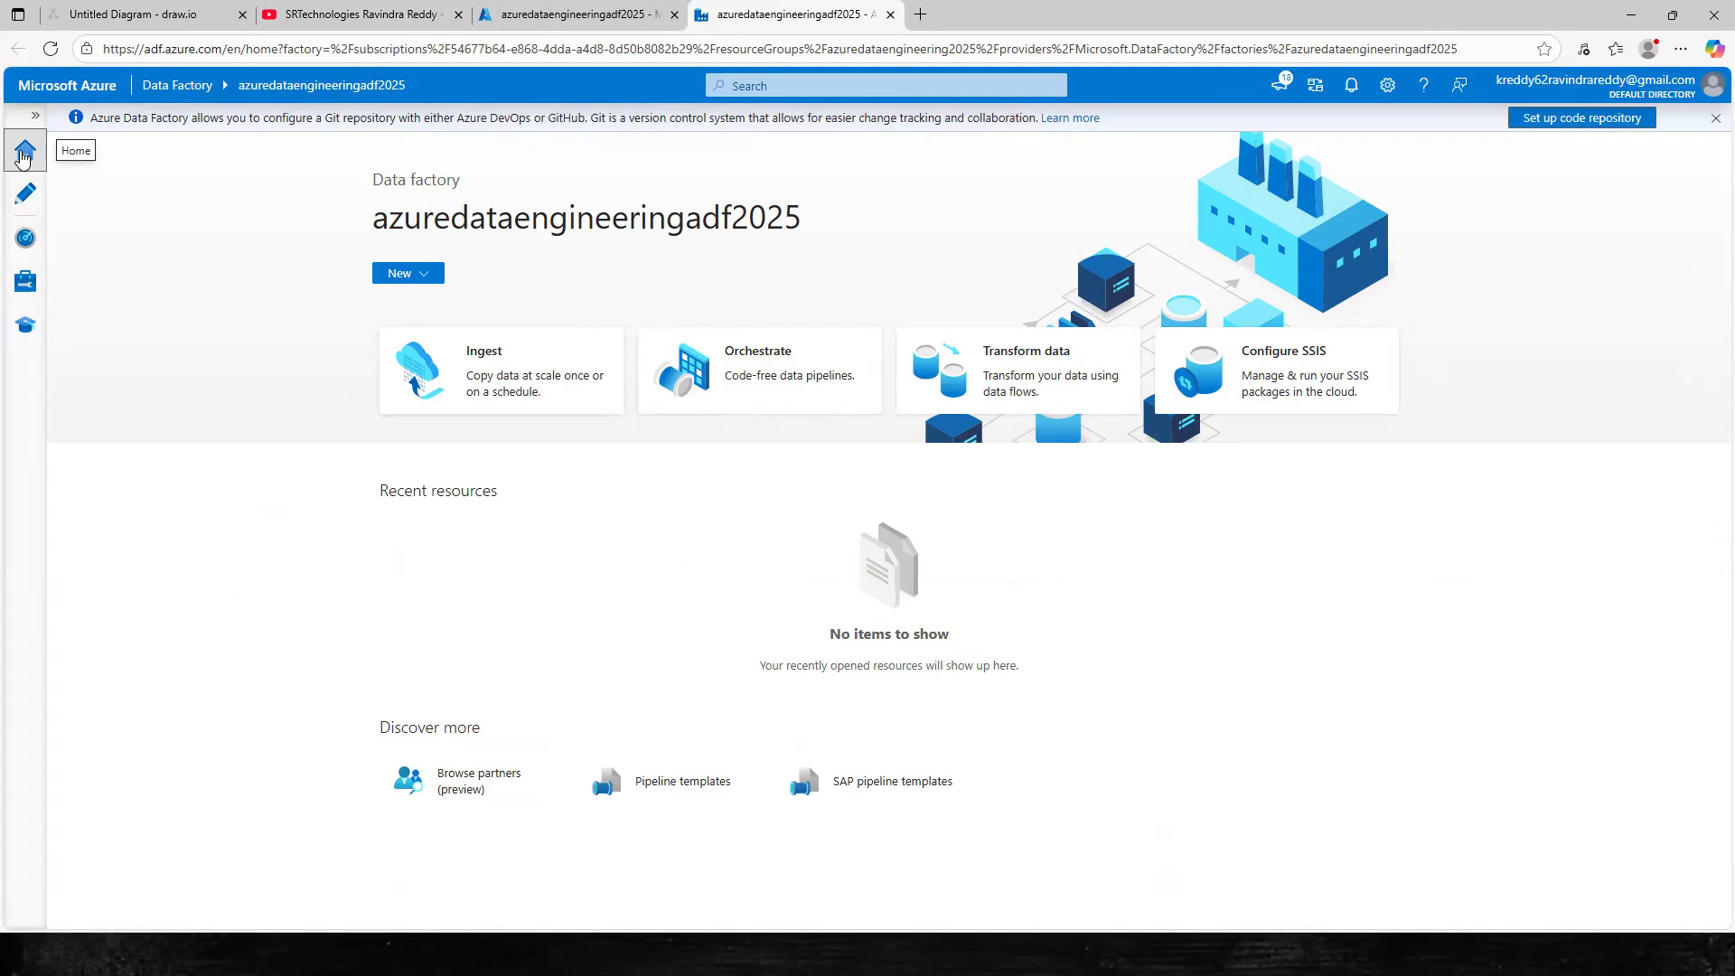
pyautogui.click(26, 193)
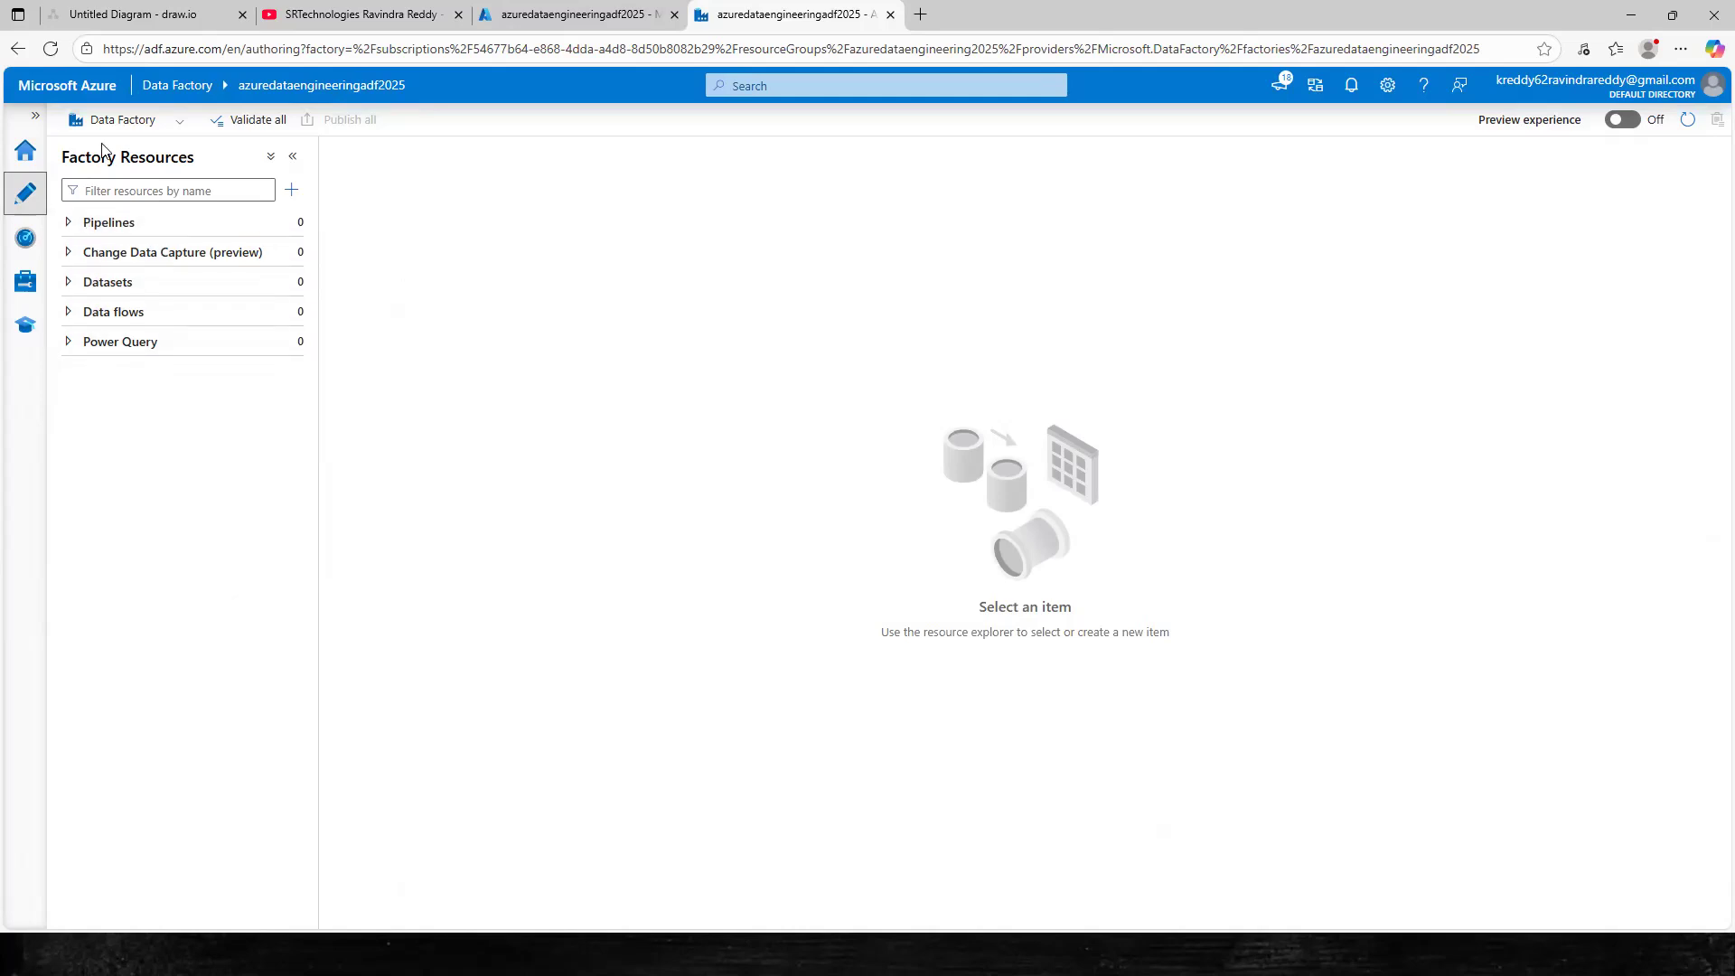
pyautogui.click(25, 238)
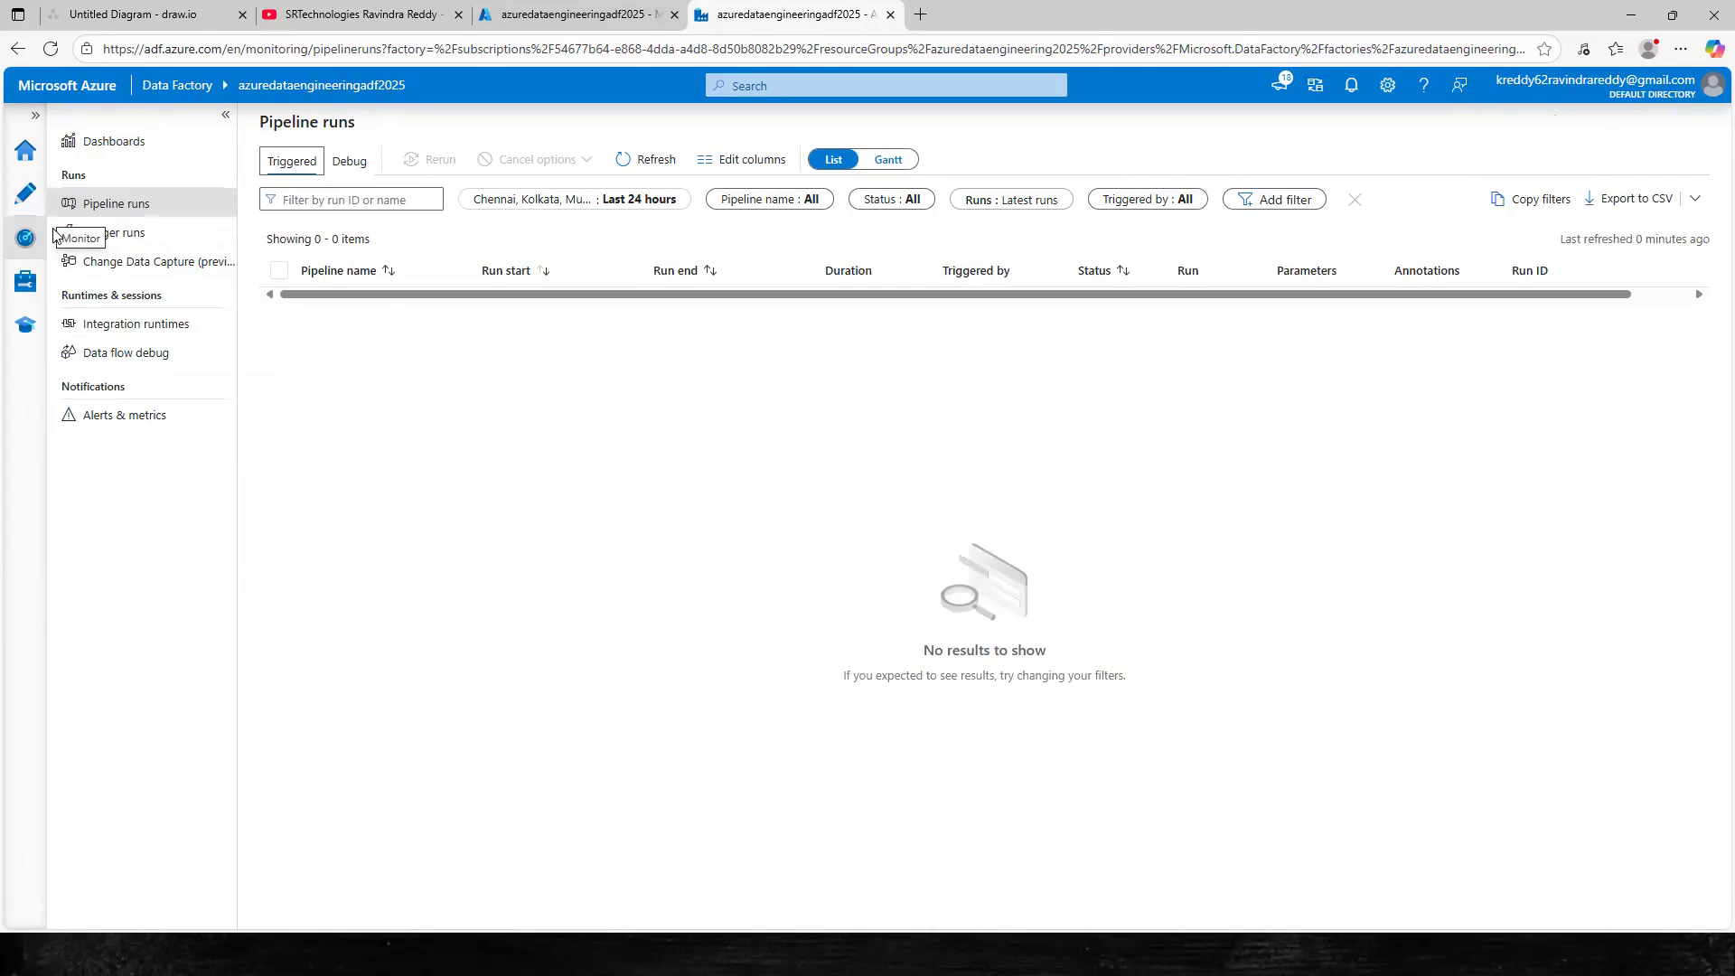
pyautogui.click(27, 286)
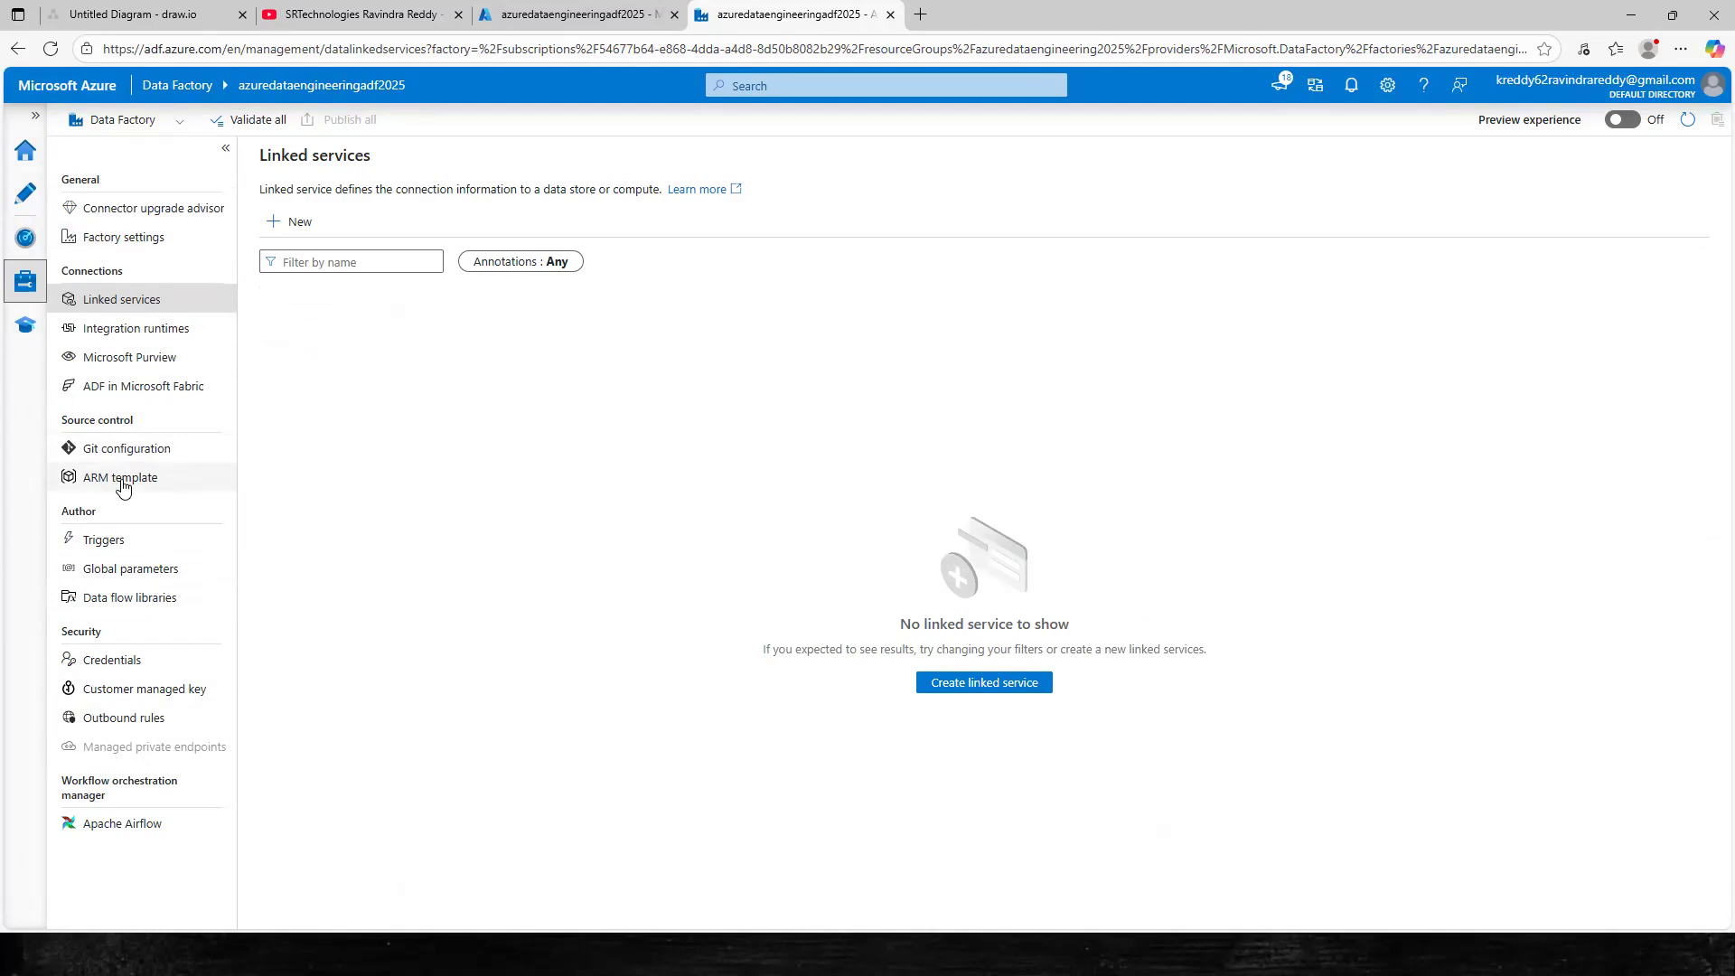
pyautogui.click(27, 325)
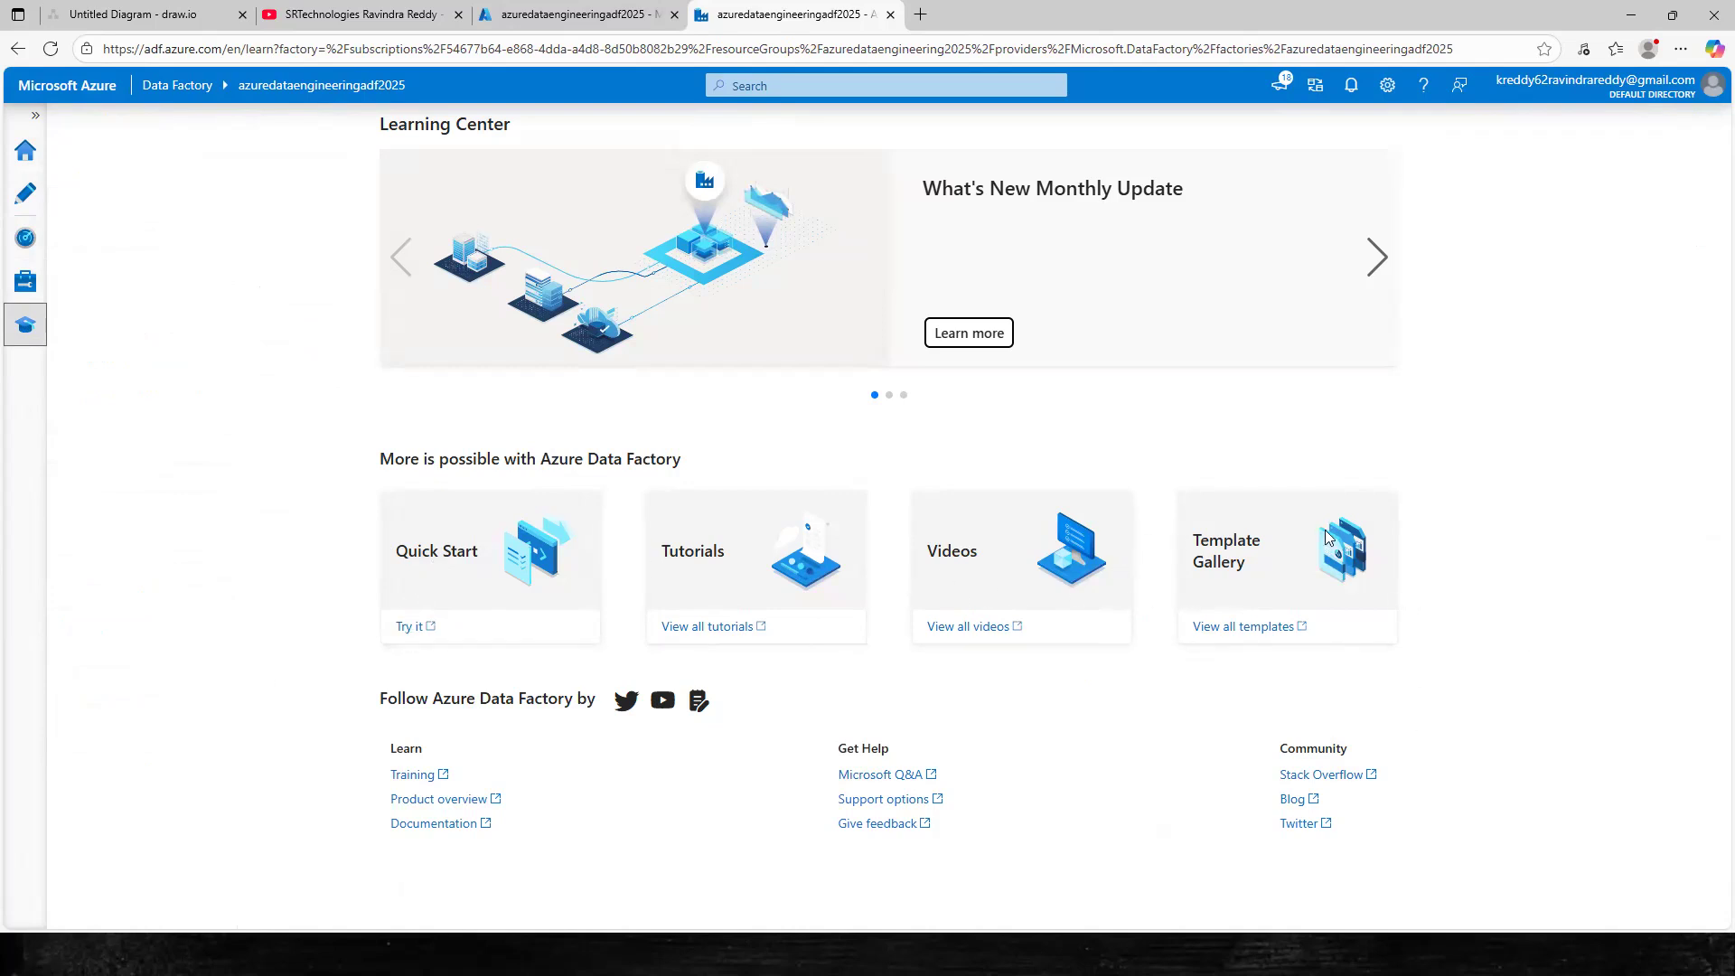
pyautogui.click(24, 151)
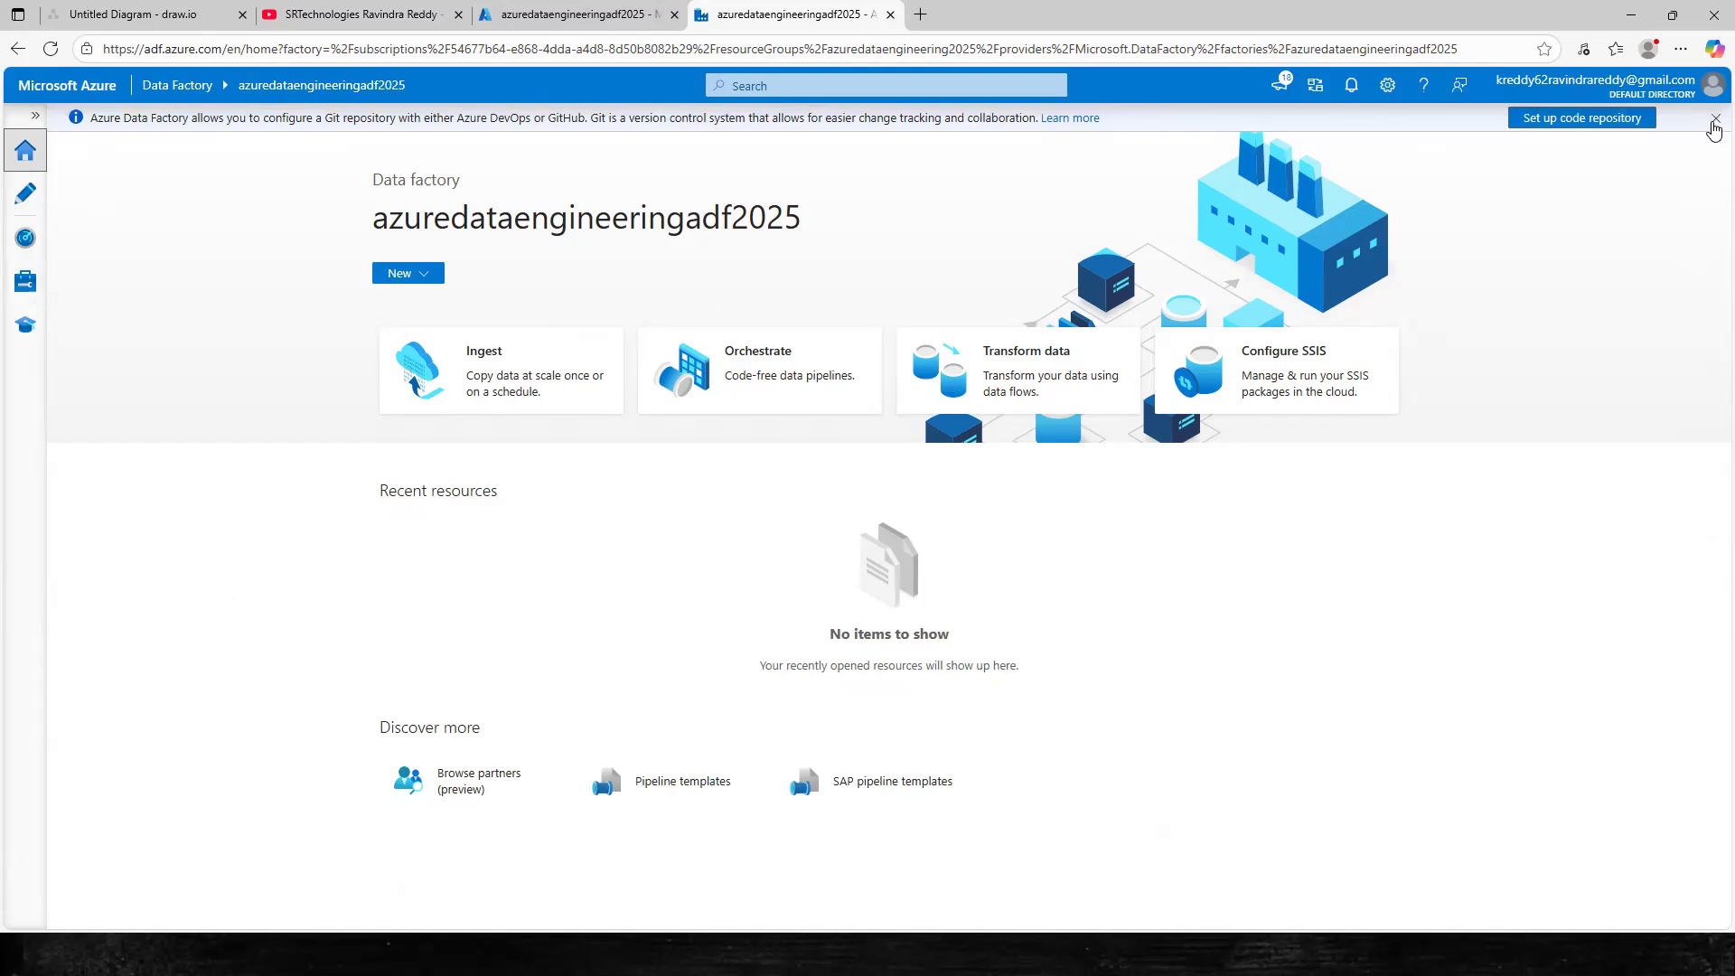
# Dismiss the studio's Git repository notice and switch by way of the Azure portal to the Azure DataFactory Series slideshow
pyautogui.click(1716, 119)
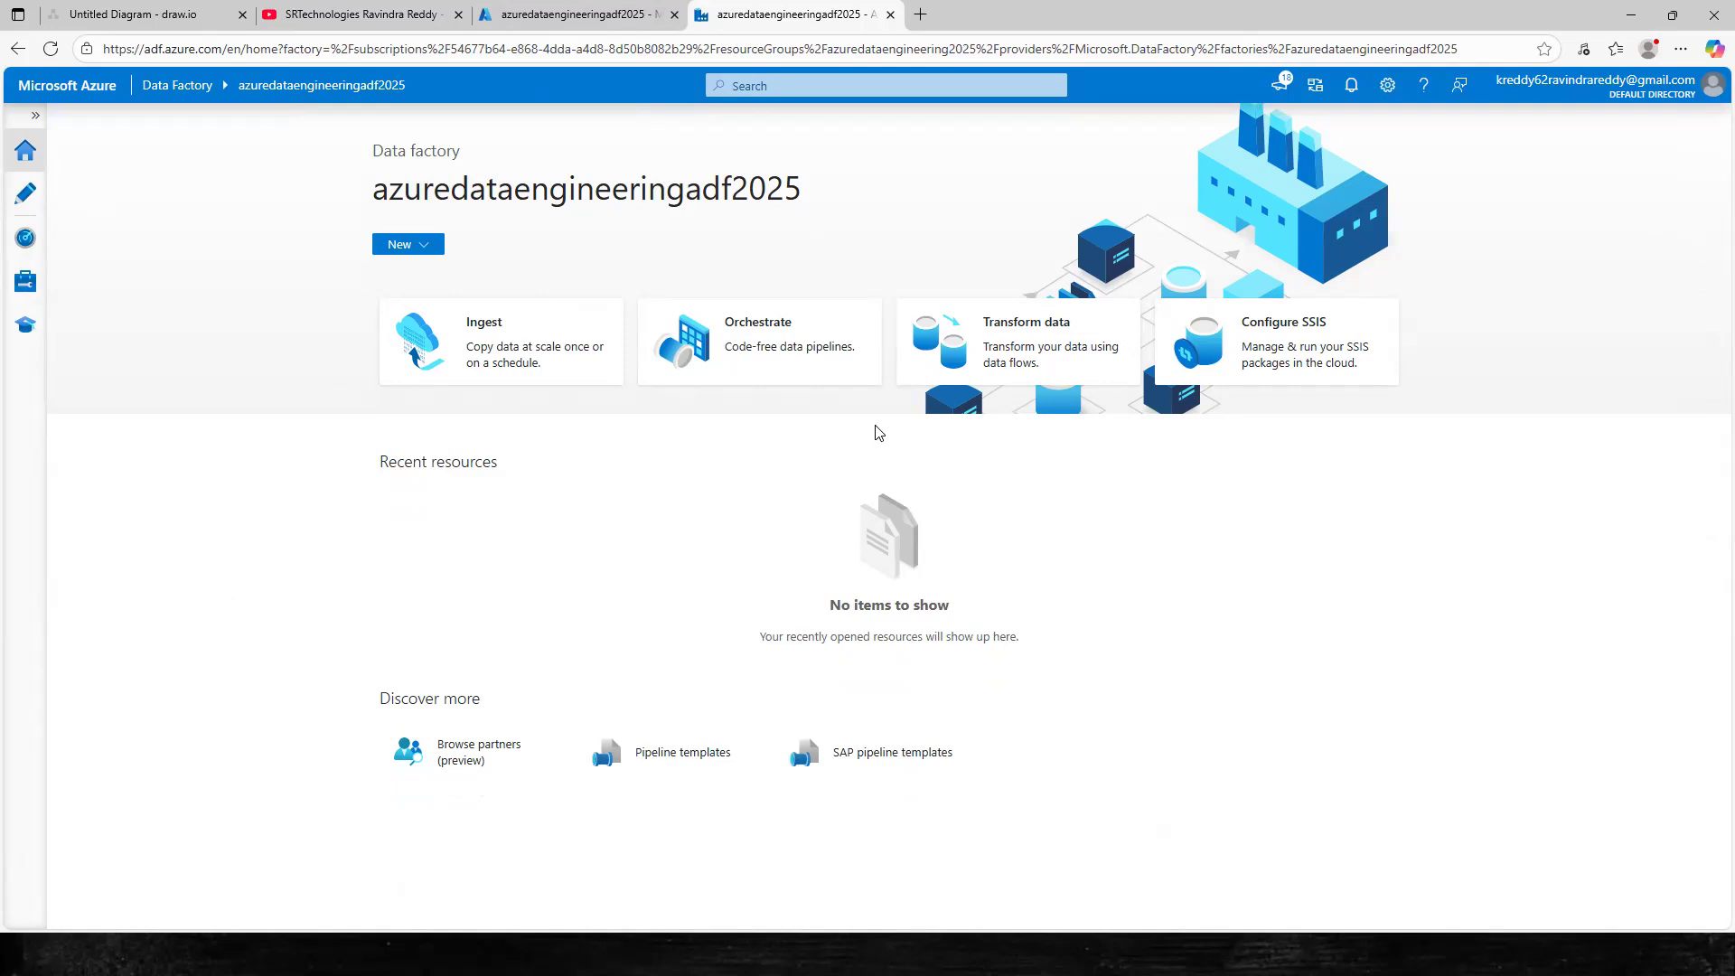
pyautogui.hotkey('ctrl', 'shift', 'Tab')
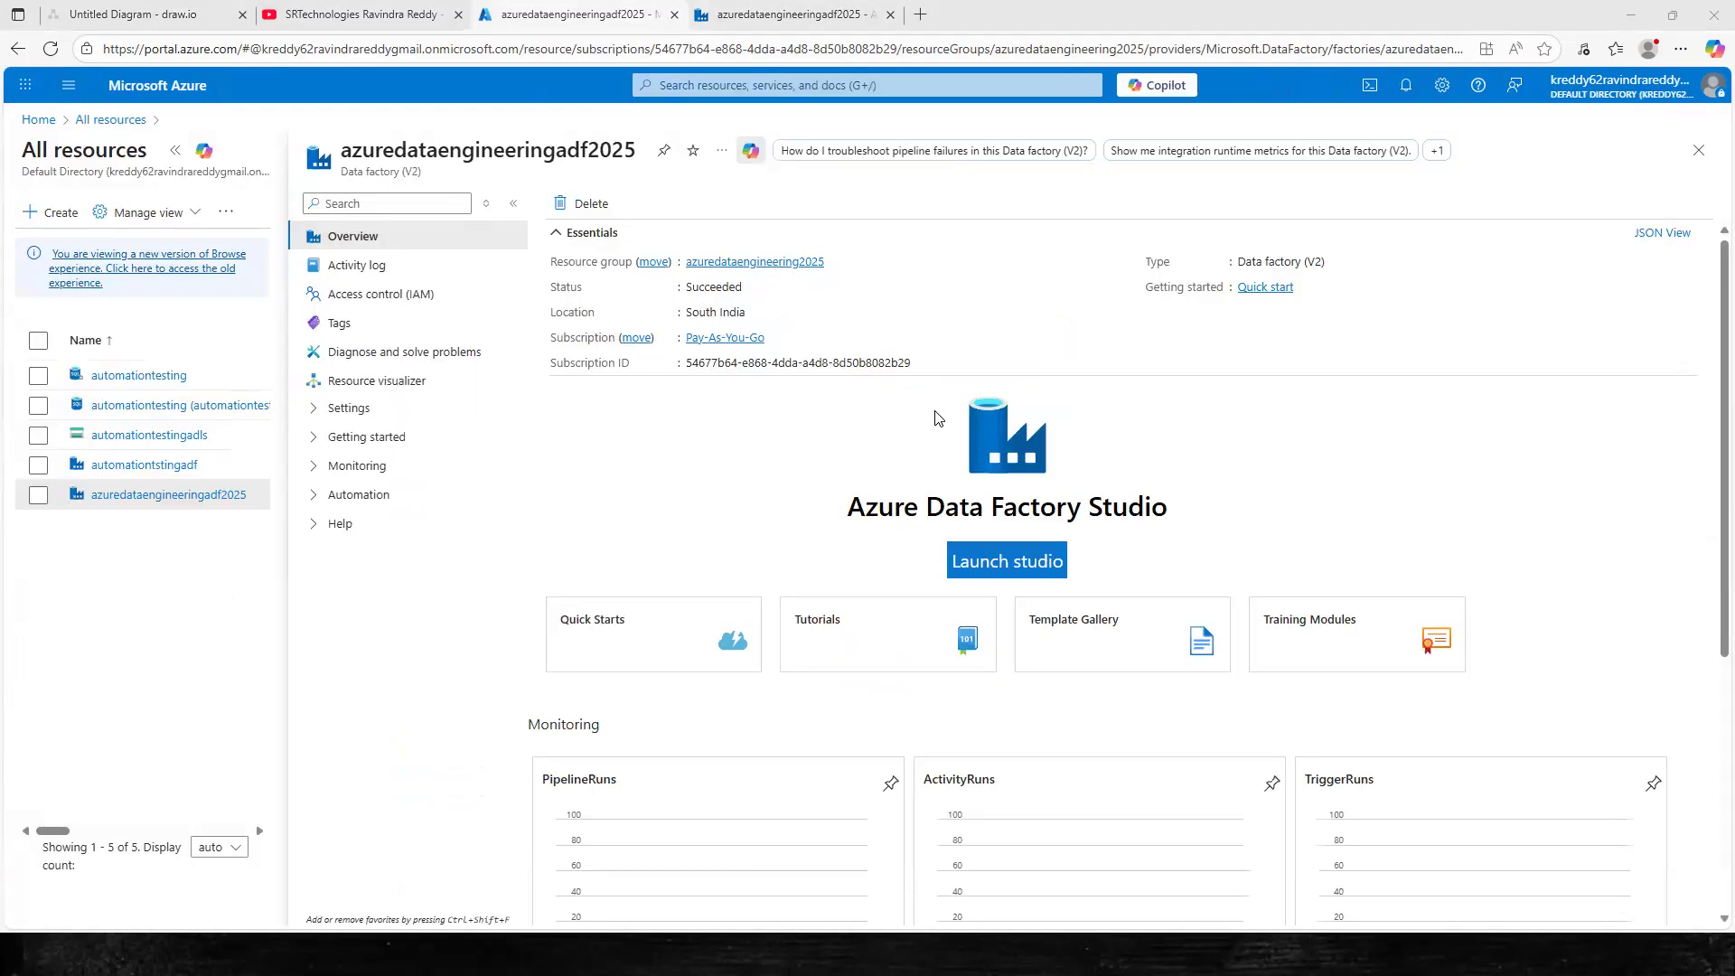
pyautogui.hotkey('alt', 'Tab')
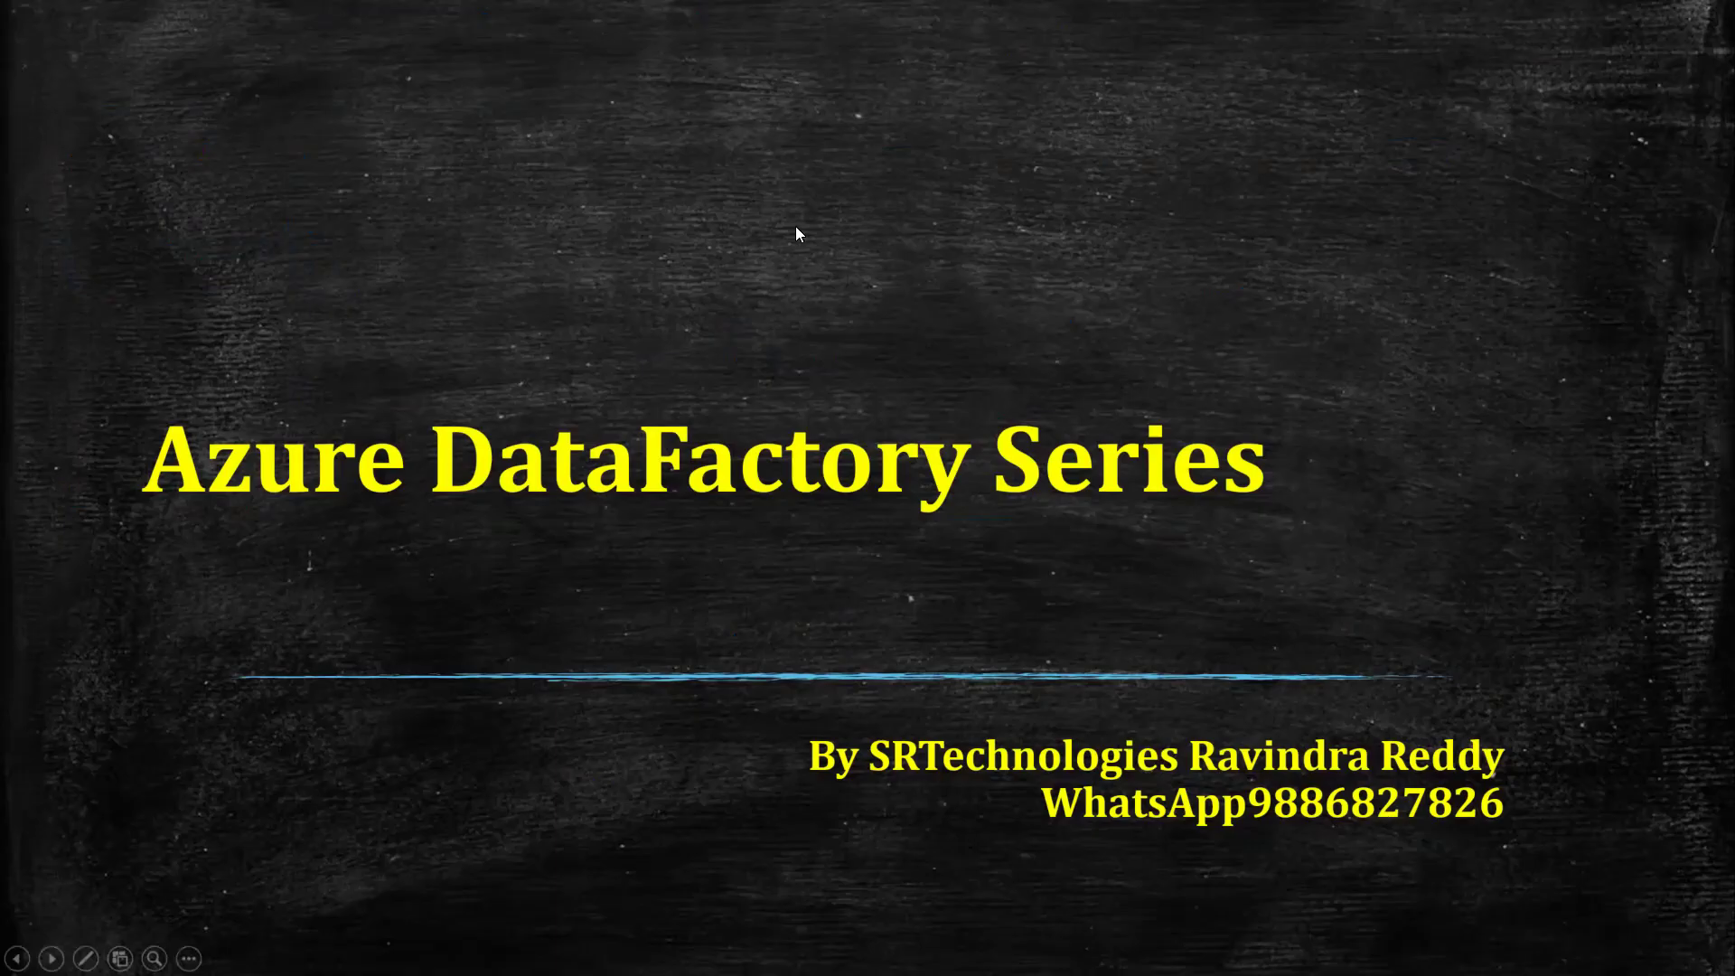